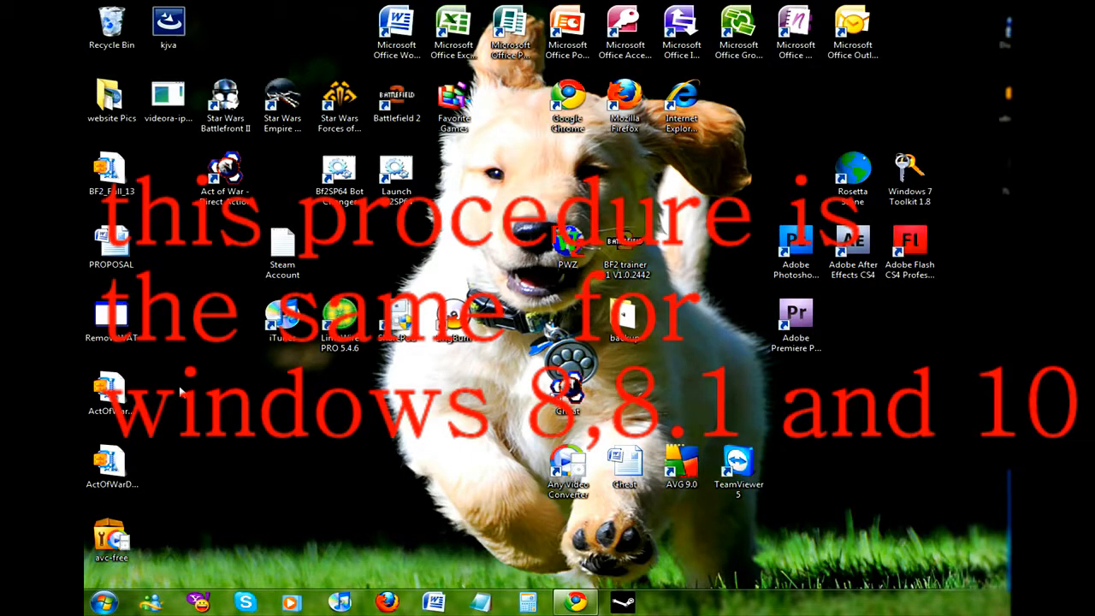
Step: View the computer's system properties to check the Windows edition and basic system information, and close the window
click(104, 603)
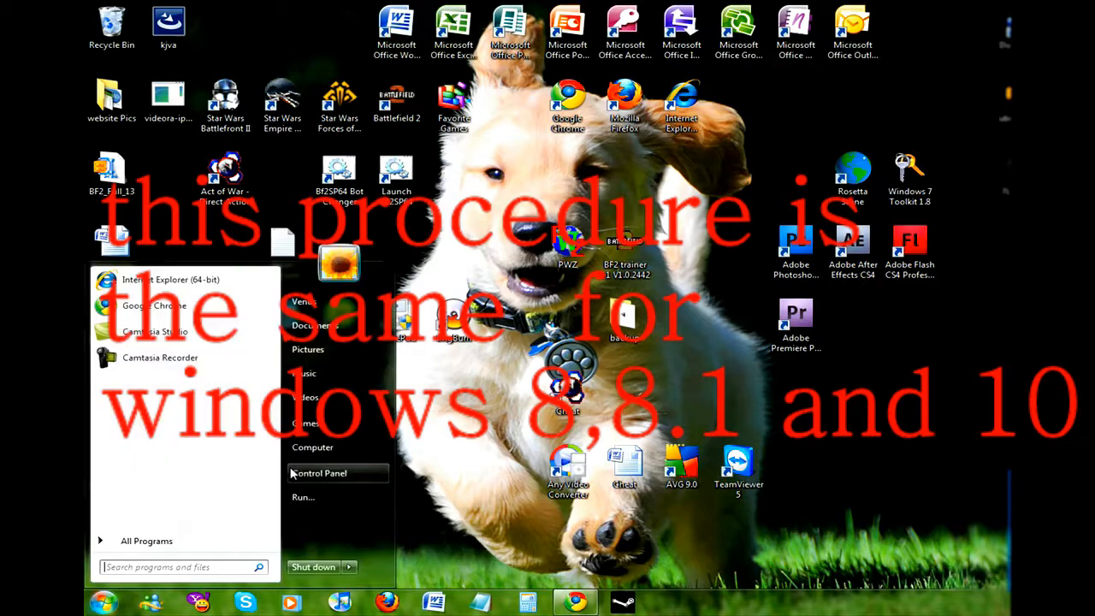
right_click(295, 446)
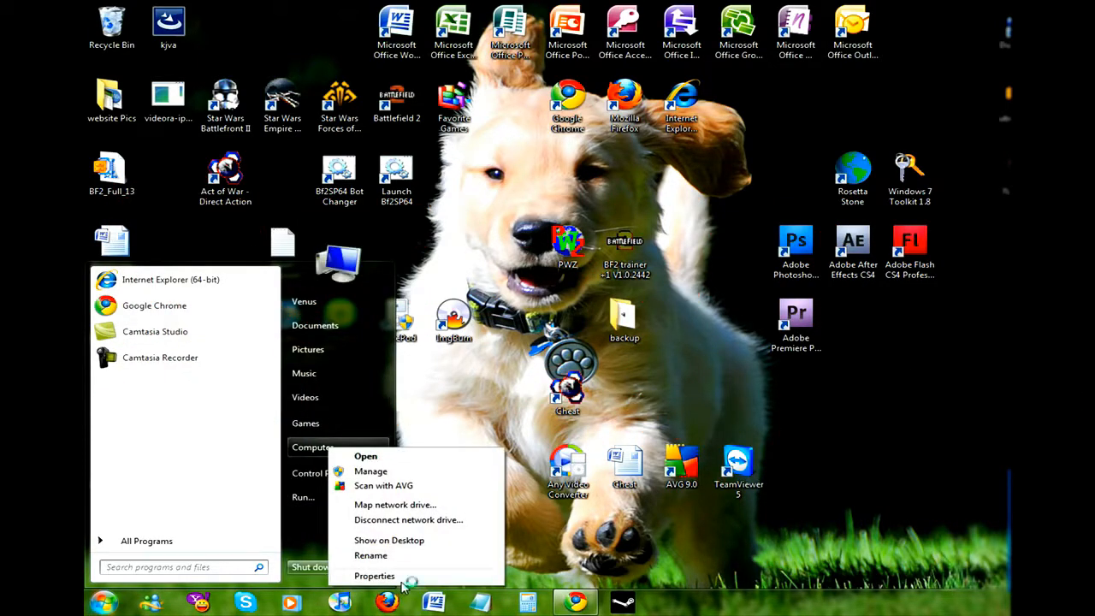
click(376, 572)
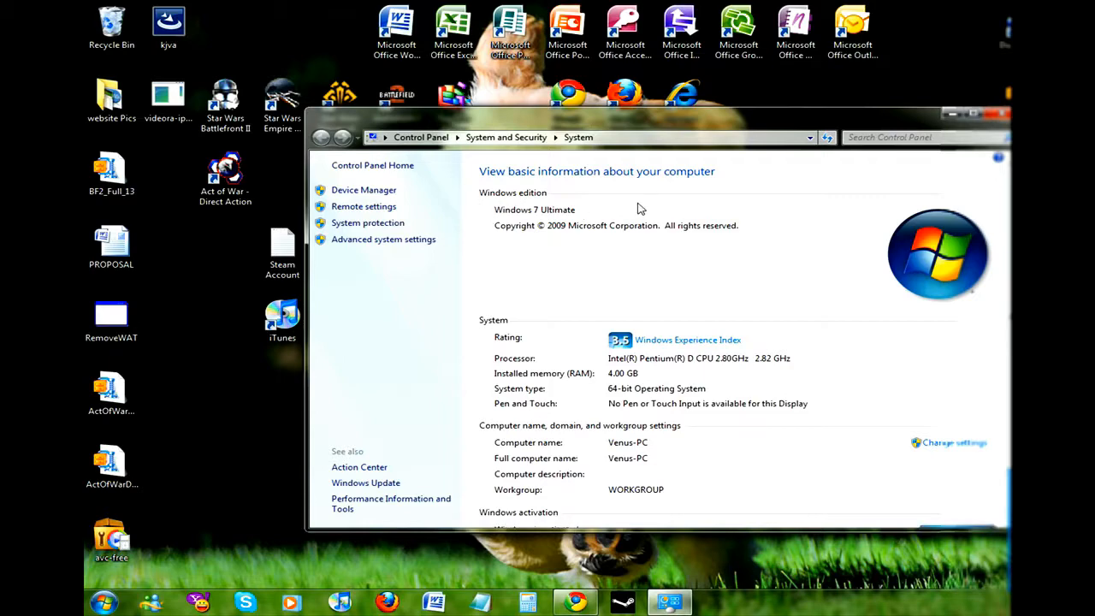
click(1001, 114)
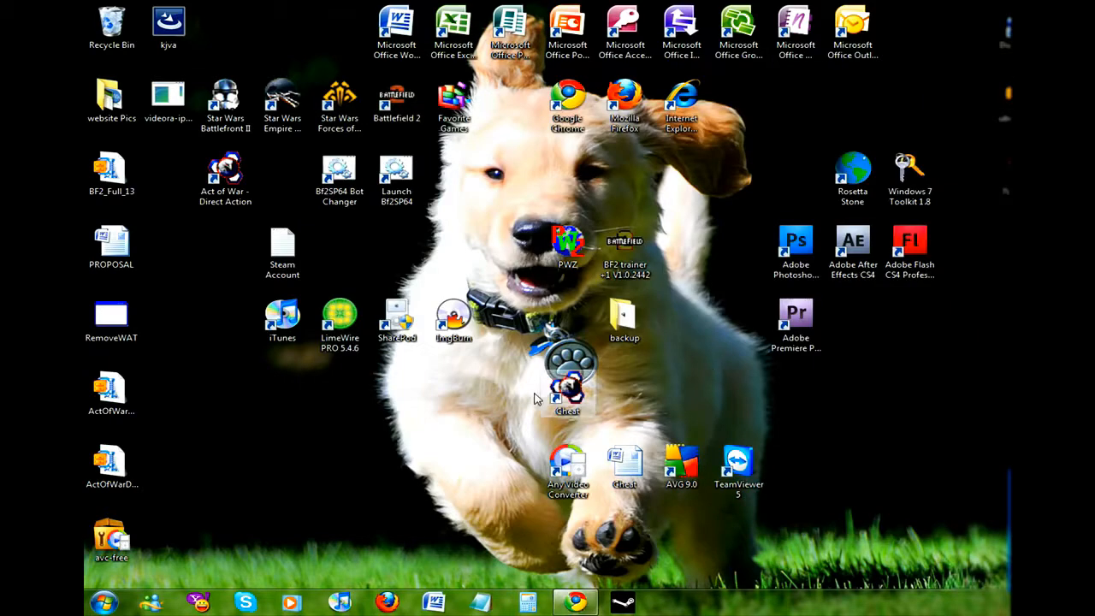
Step: Look over the hard disk drives C: and D: in the Computer window, and close it
click(103, 603)
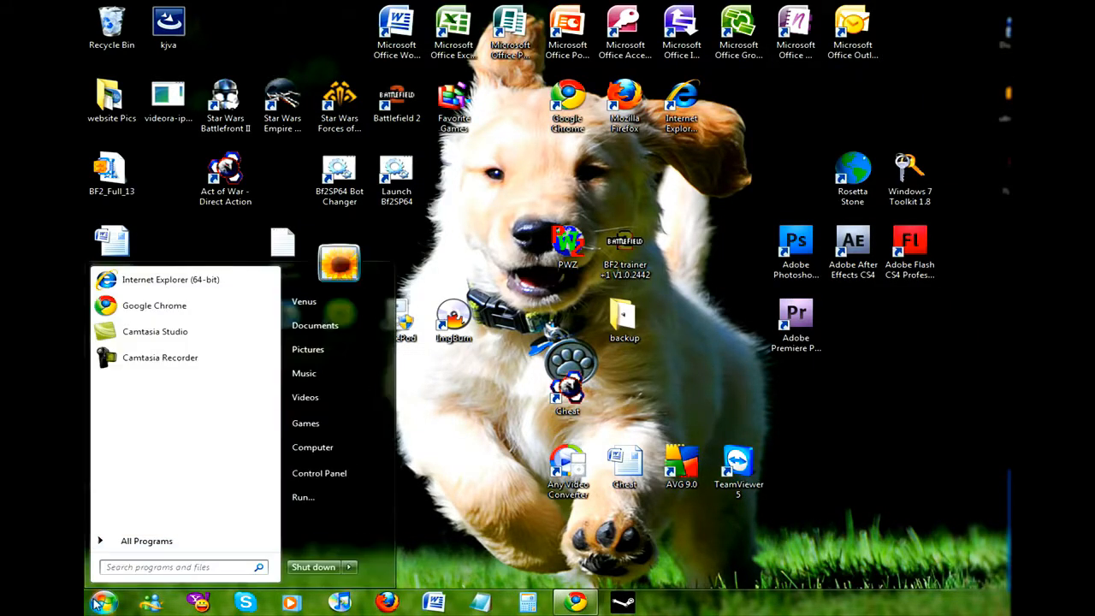
click(338, 447)
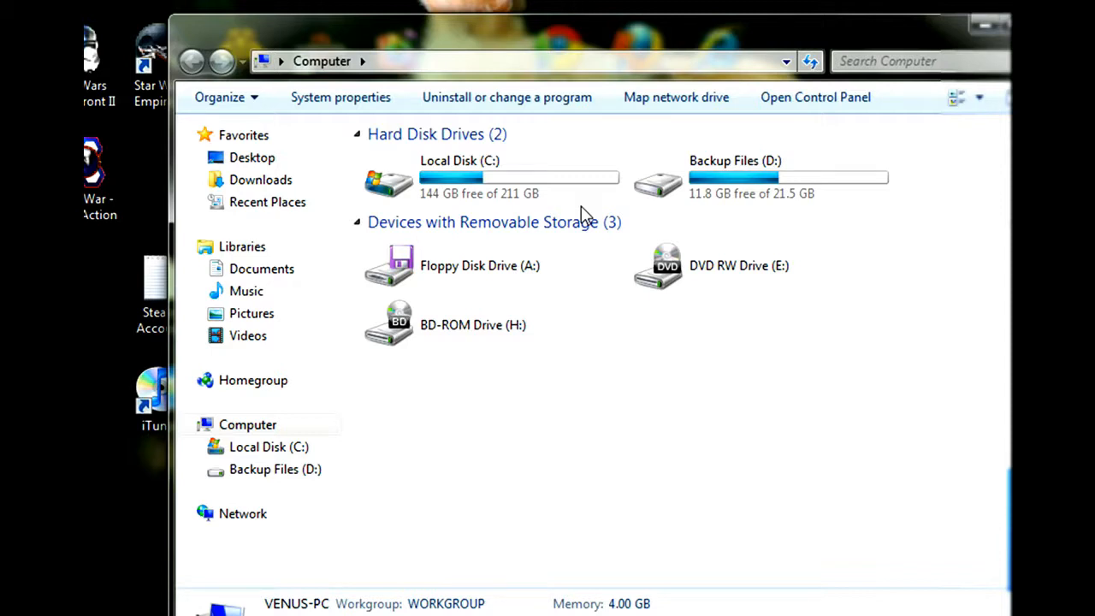
click(702, 159)
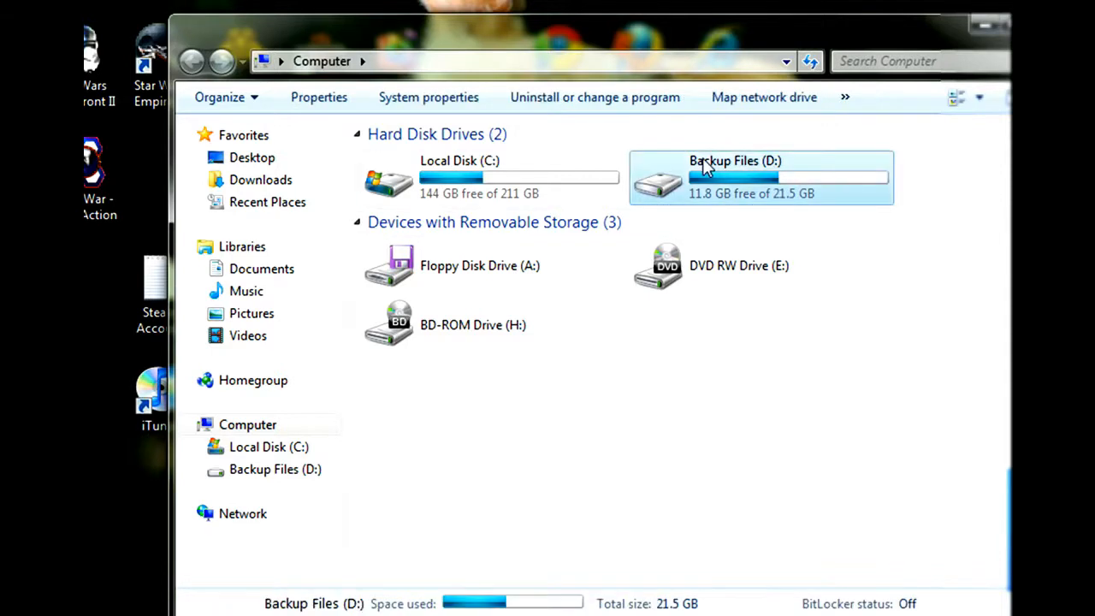
click(709, 509)
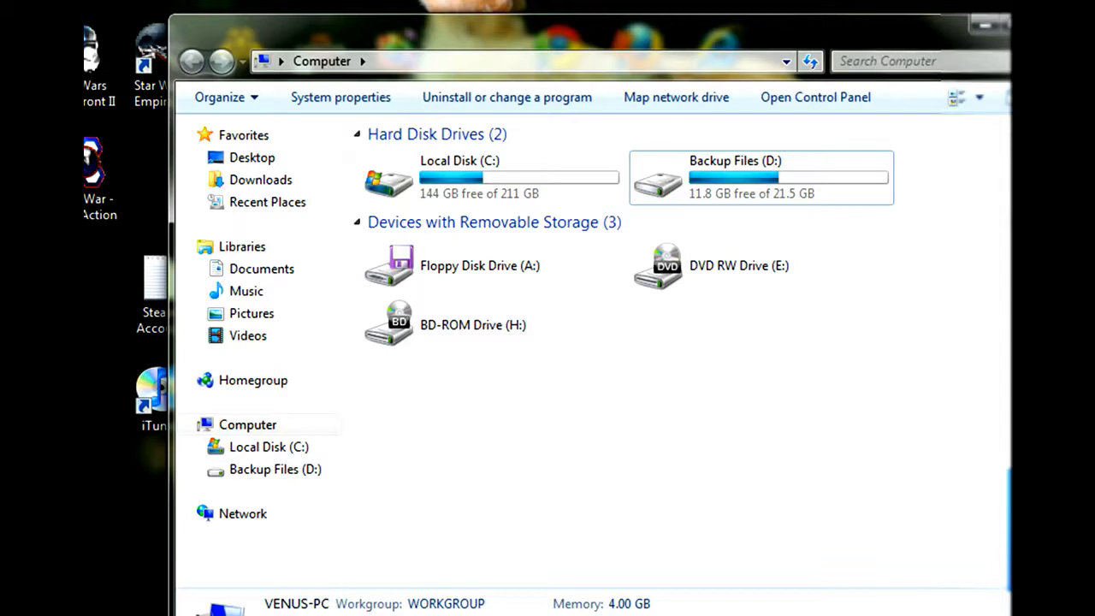
click(700, 208)
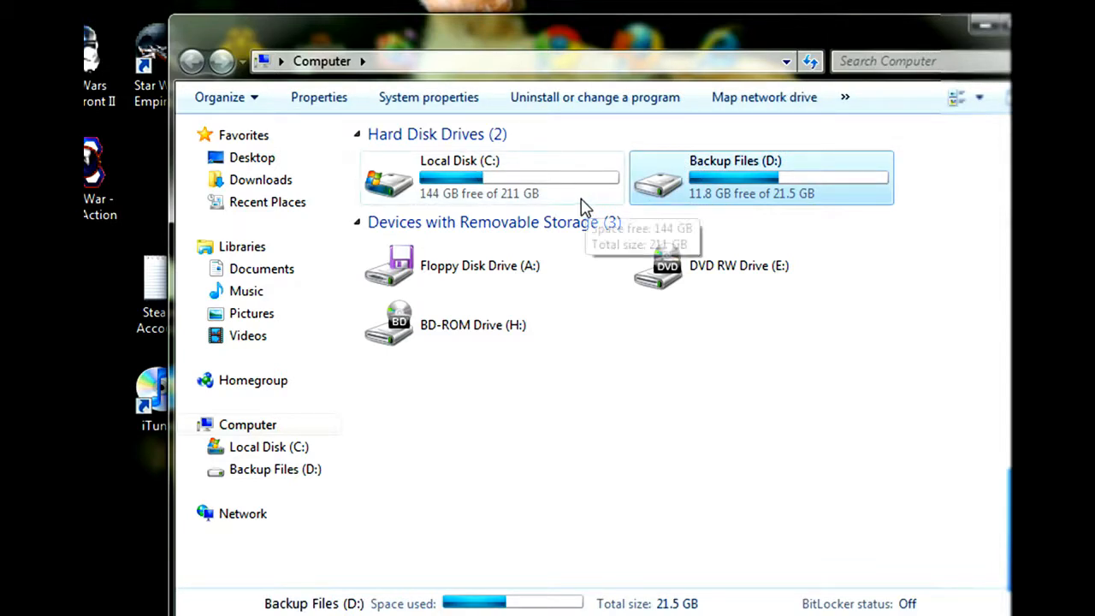
click(522, 197)
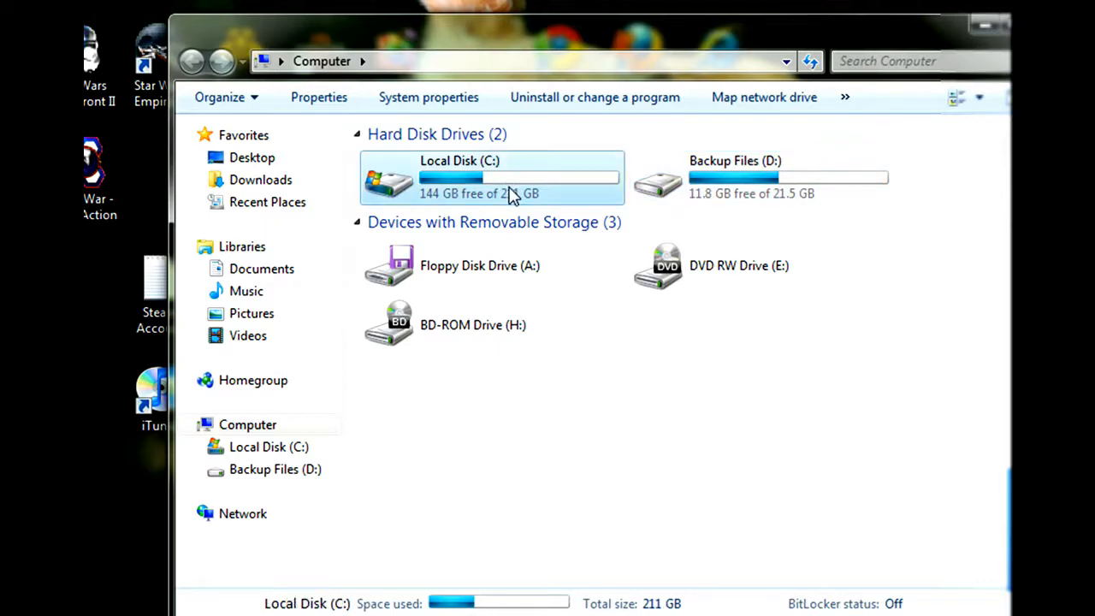
click(1052, 24)
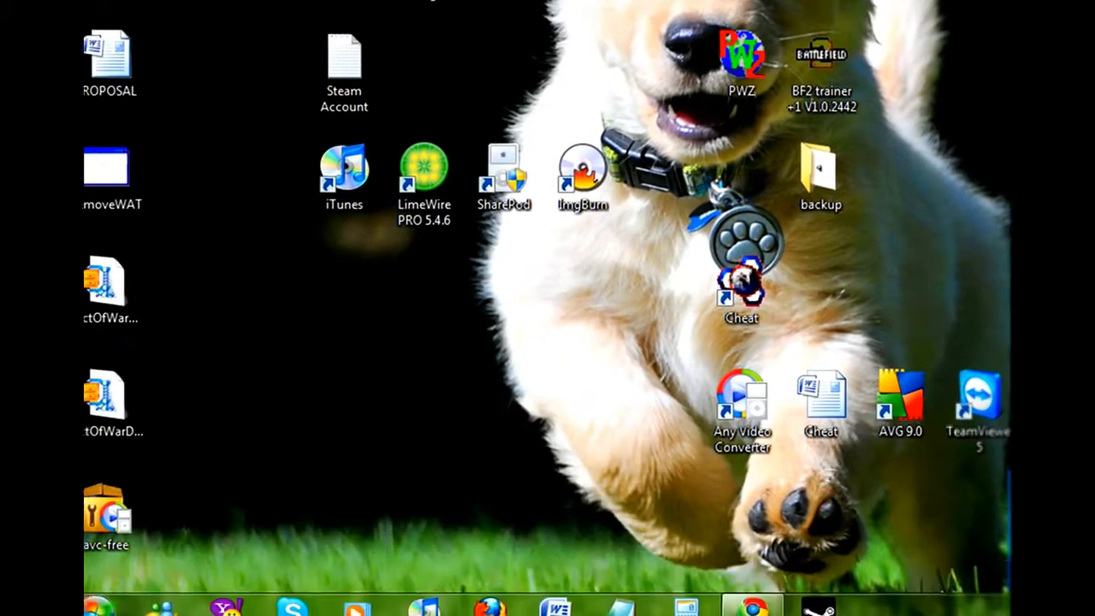
Step: Open Computer Management for this computer and display Disk Management
click(112, 595)
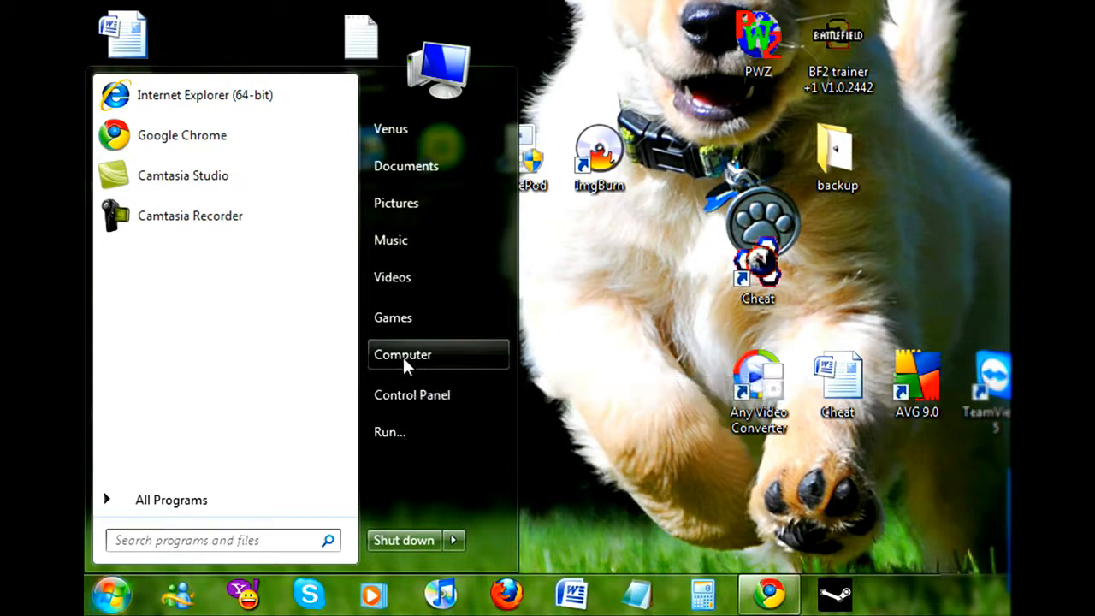
right_click(409, 365)
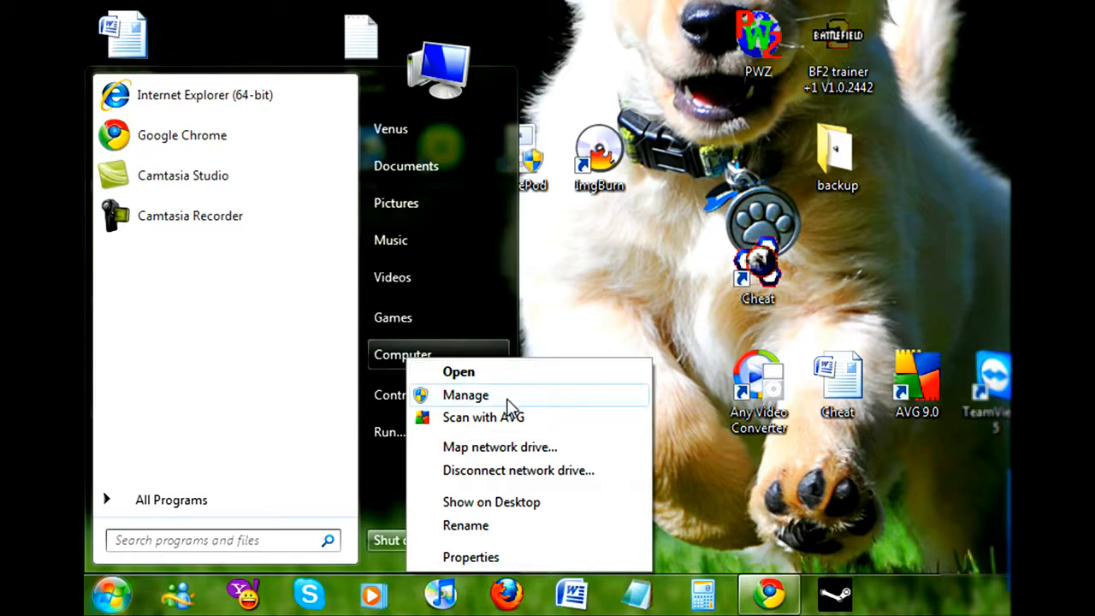
click(462, 396)
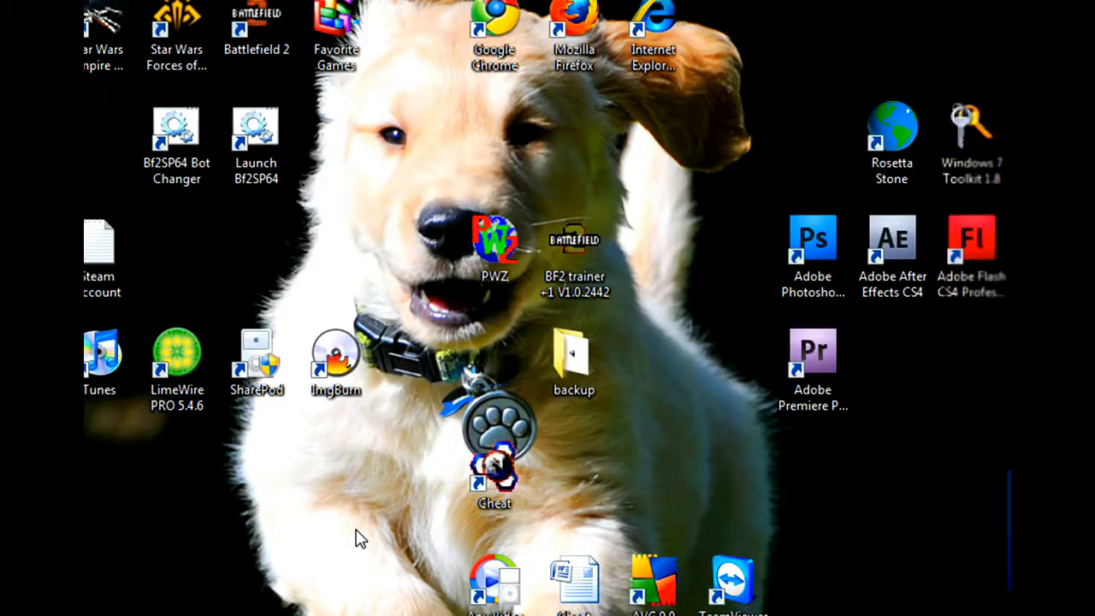
drag(382, 310, 770, 494)
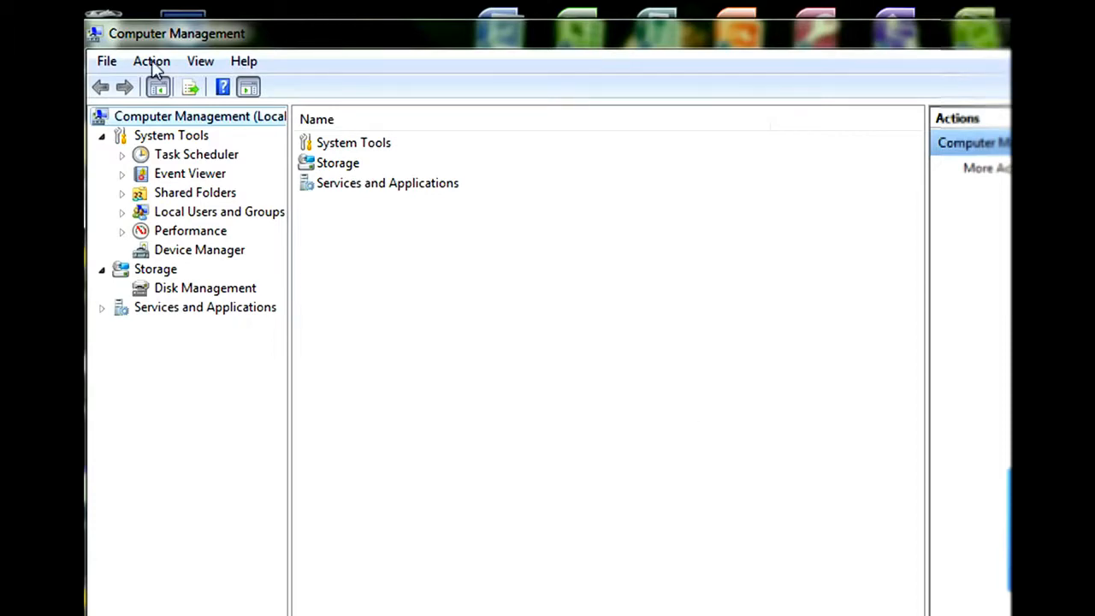
drag(257, 40, 374, 48)
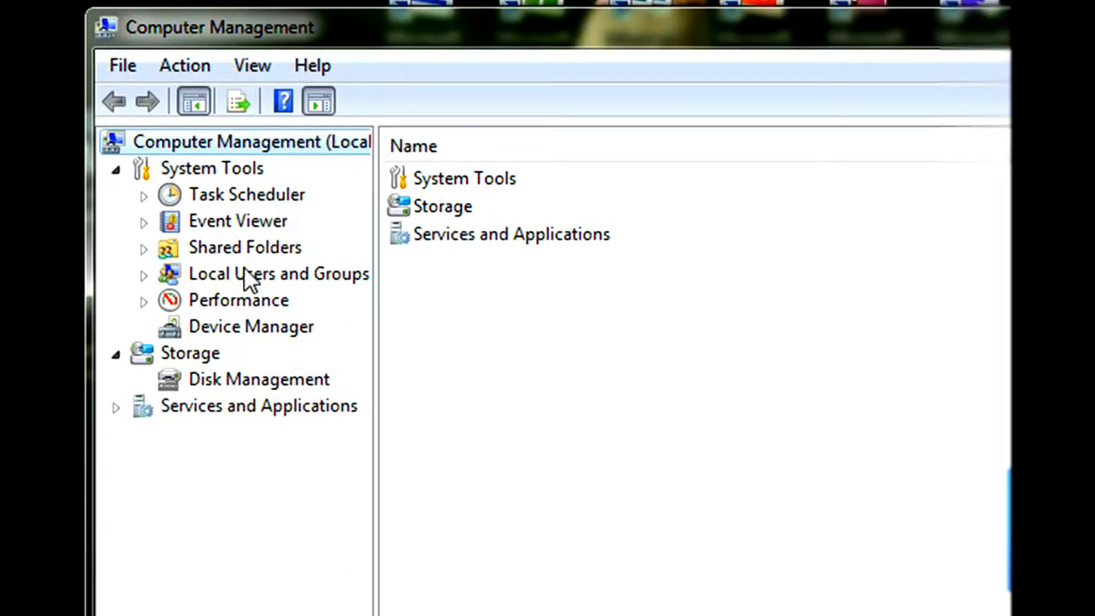
click(220, 382)
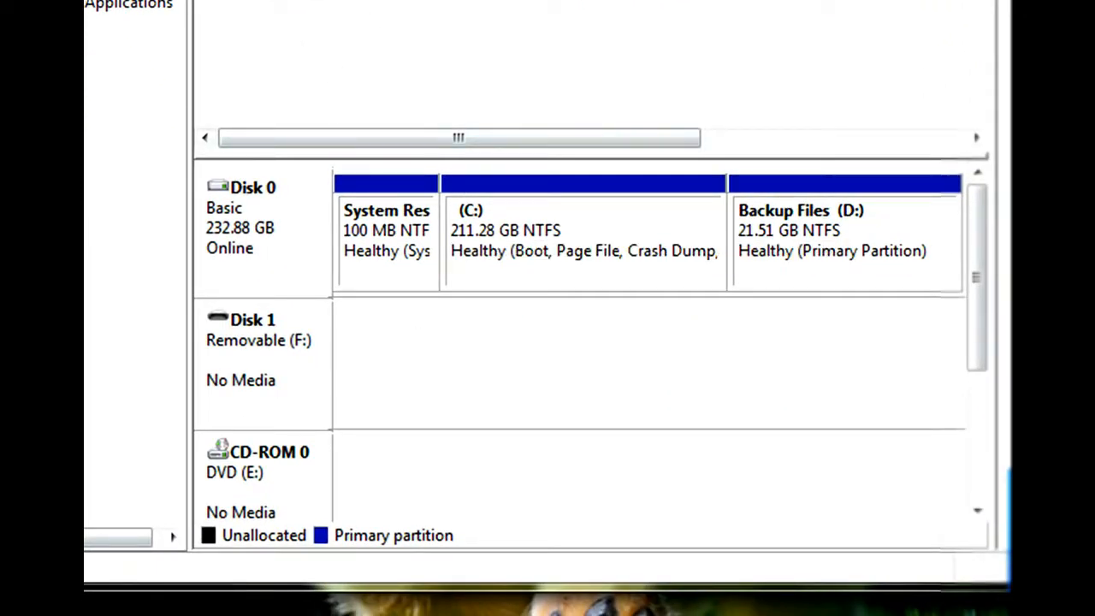
Step: Start shrinking the C: partition on Disk 0 with Shrink Volume
click(514, 225)
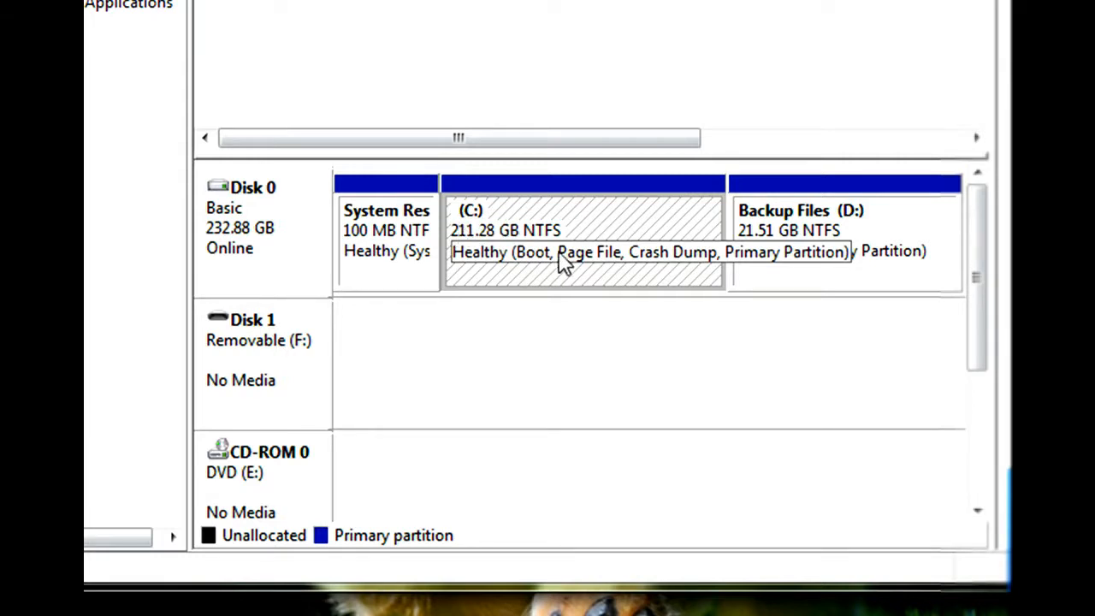
right_click(604, 249)
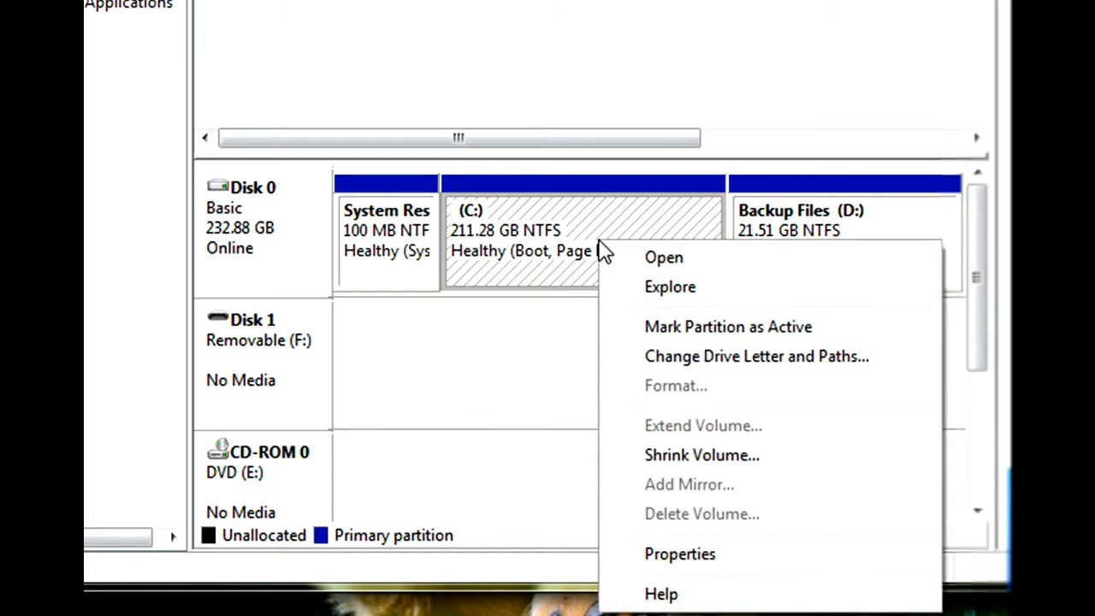
click(689, 458)
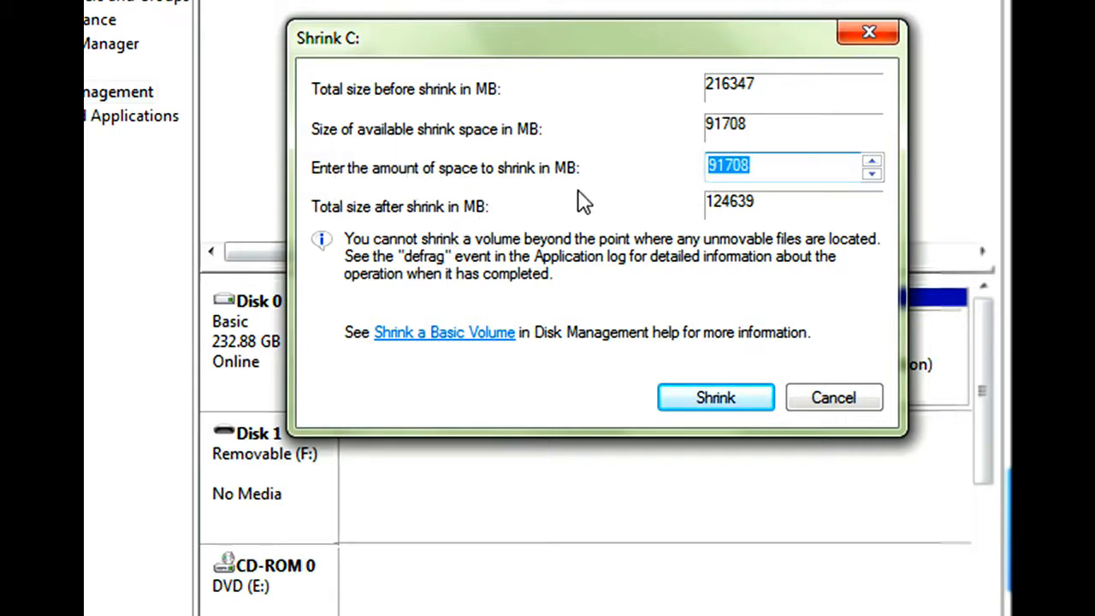
click(86, 615)
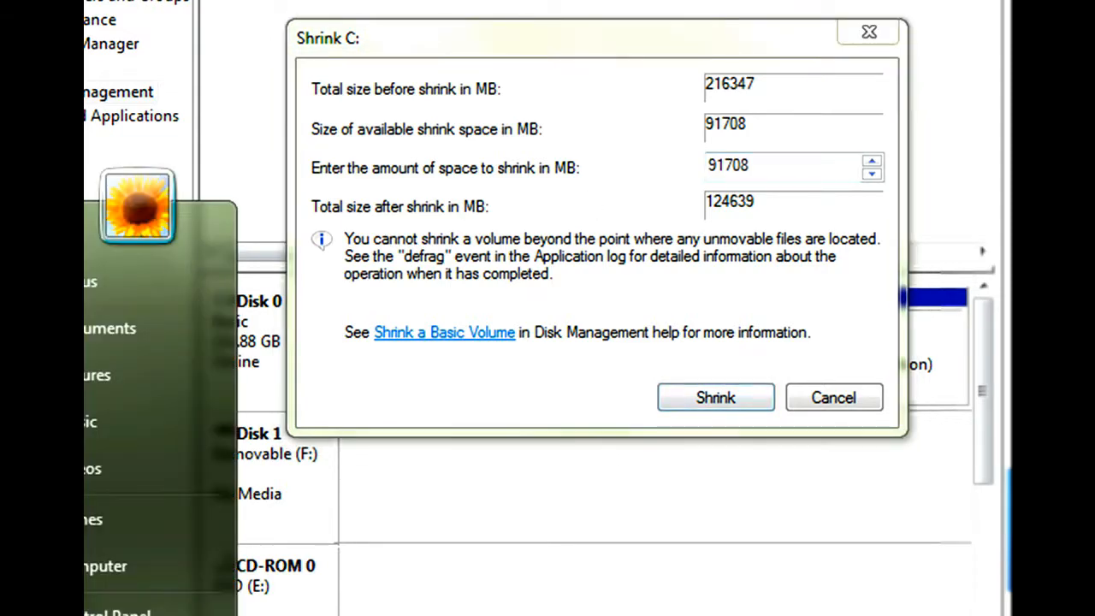
click(99, 566)
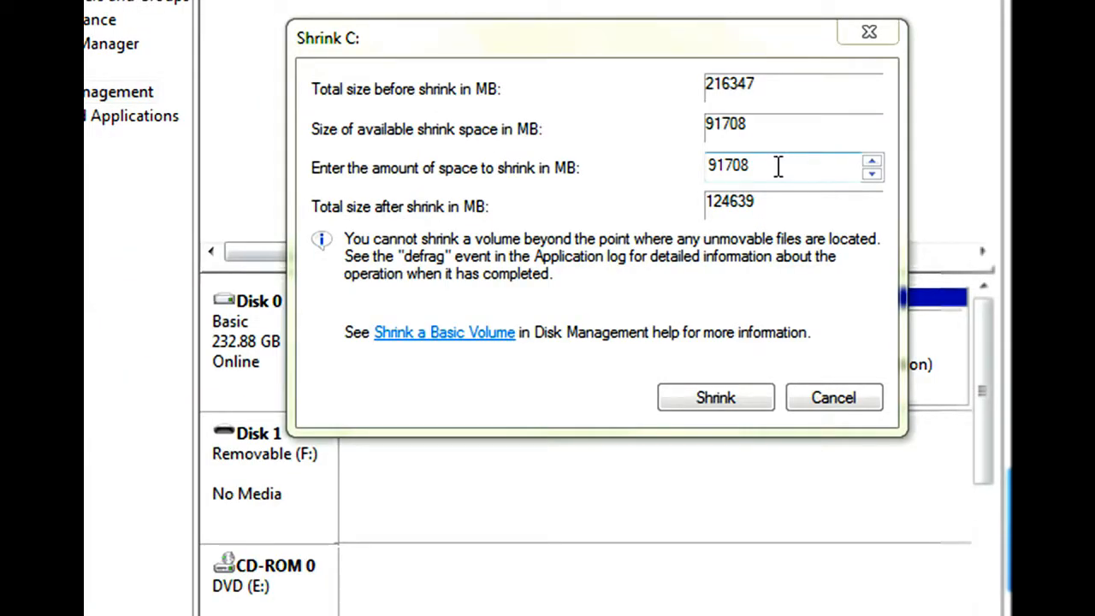
Step: Try 20024 MB as the amount of space to shrink from C:
drag(778, 167, 557, 181)
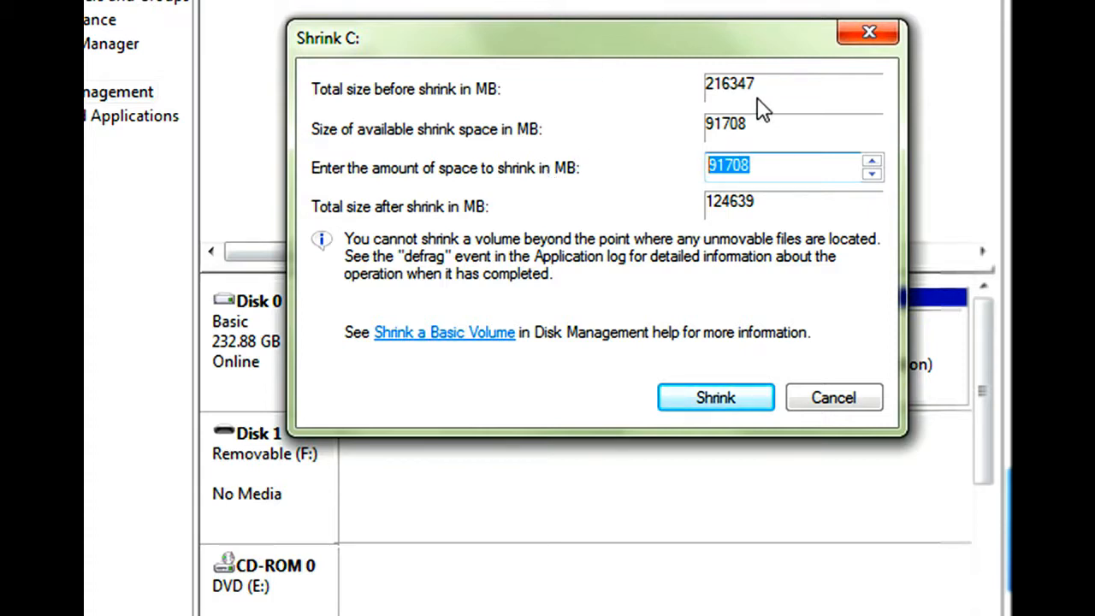
text(20)
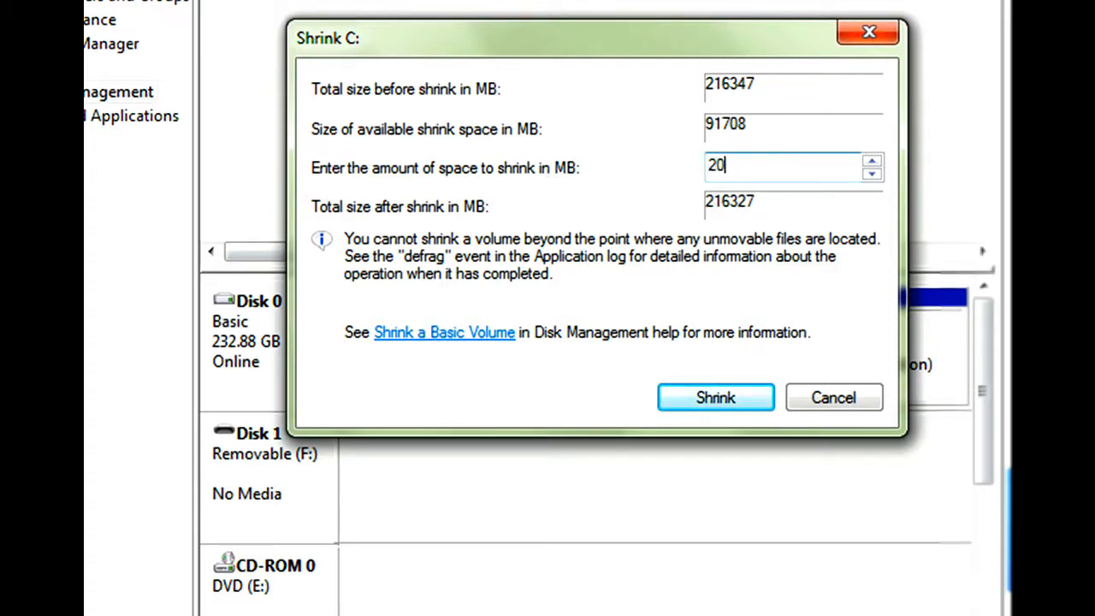
text(024)
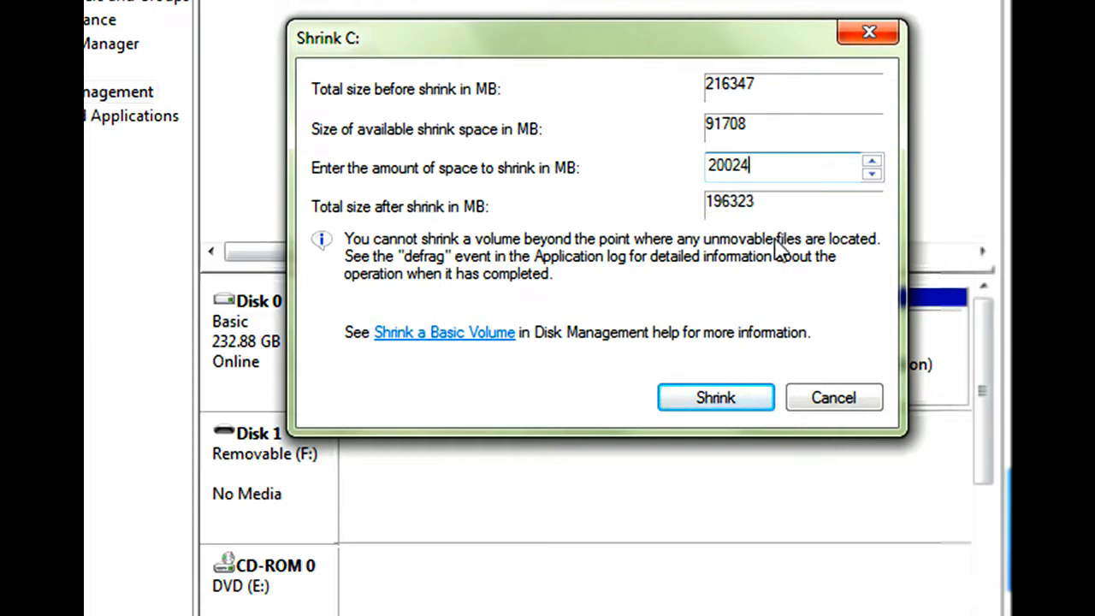
Step: Try 50024 MB as the amount of space to shrink from C:
drag(783, 178, 573, 181)
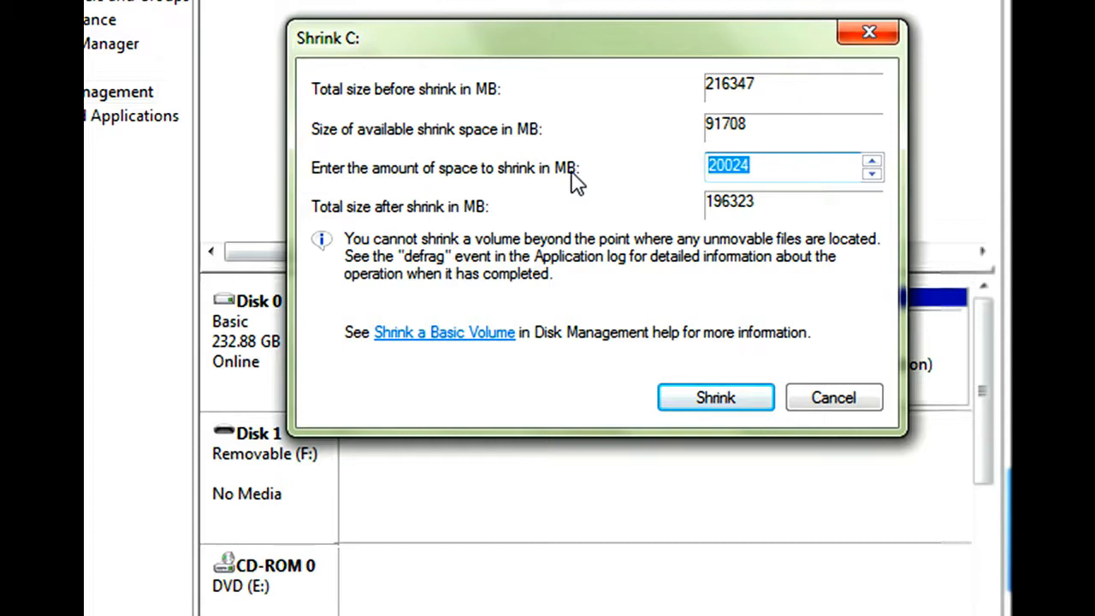
text(50)
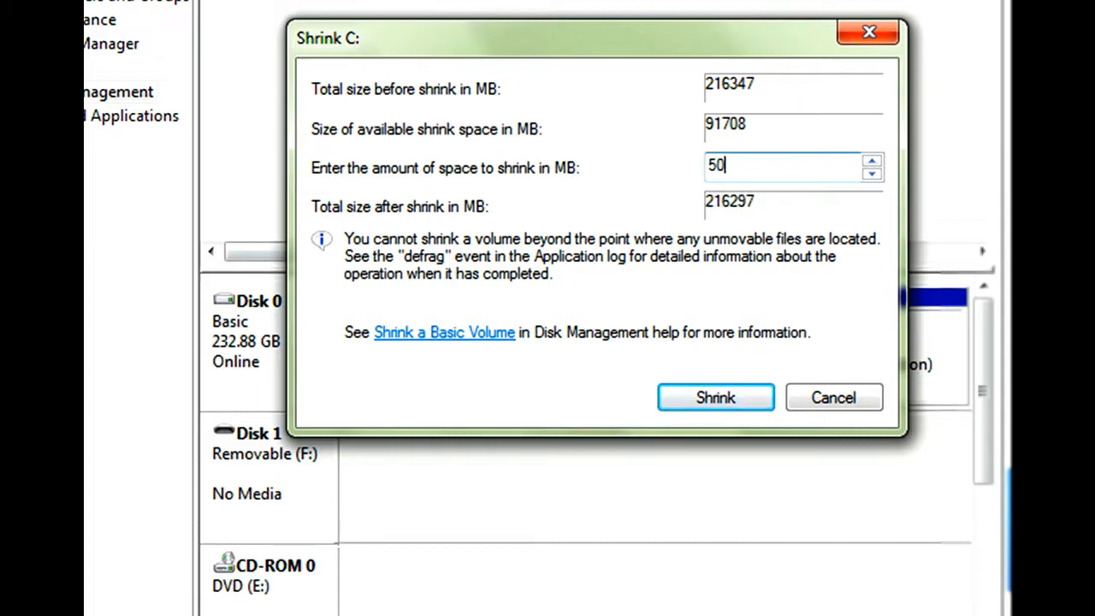
text(24)
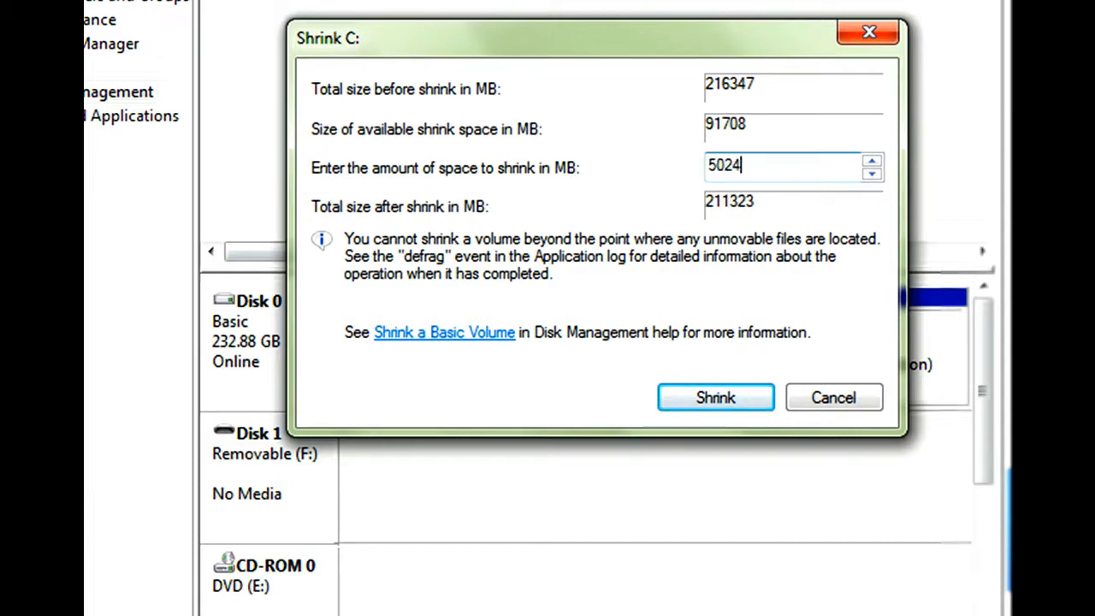
key(BackSpace)
key(BackSpace)
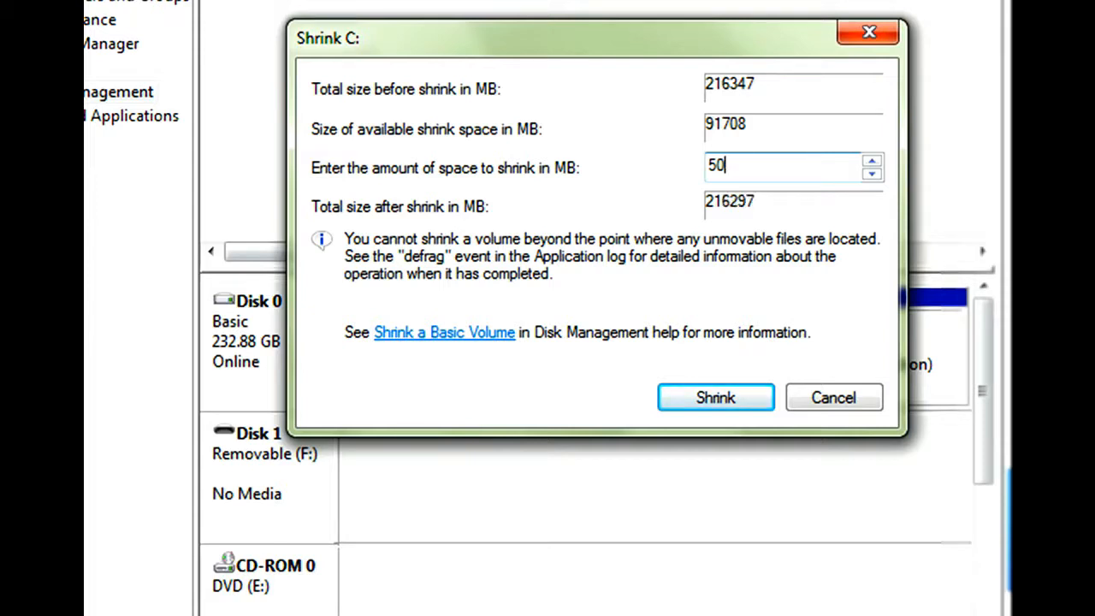
text(4)
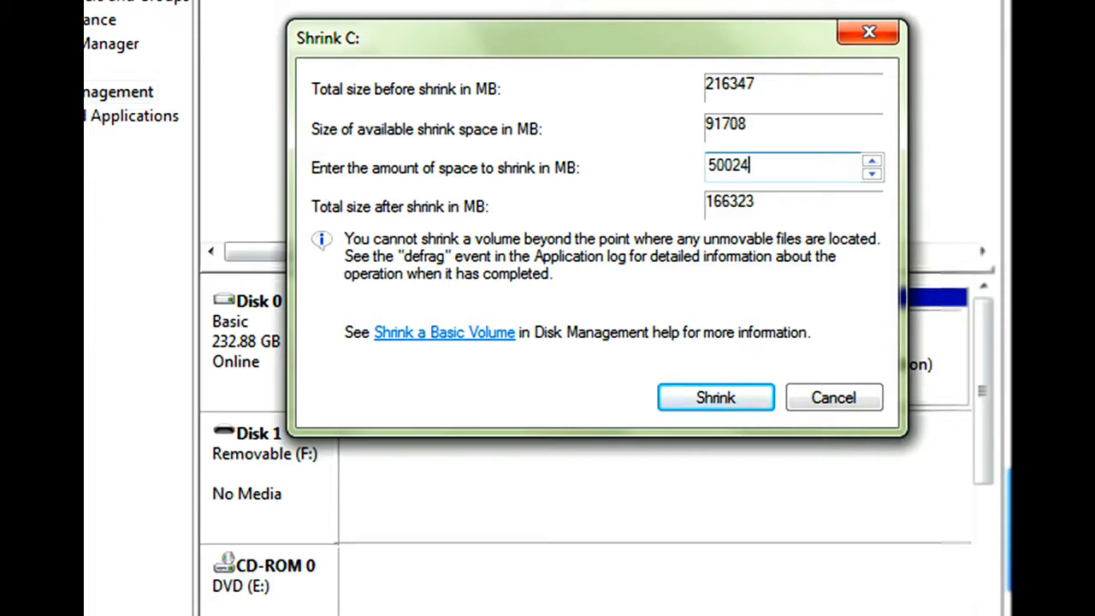
Step: Try 6024 MB as the amount of space to shrink from C:
key(BackSpace)
key(BackSpace)
key(BackSpace)
key(BackSpace)
key(BackSpace)
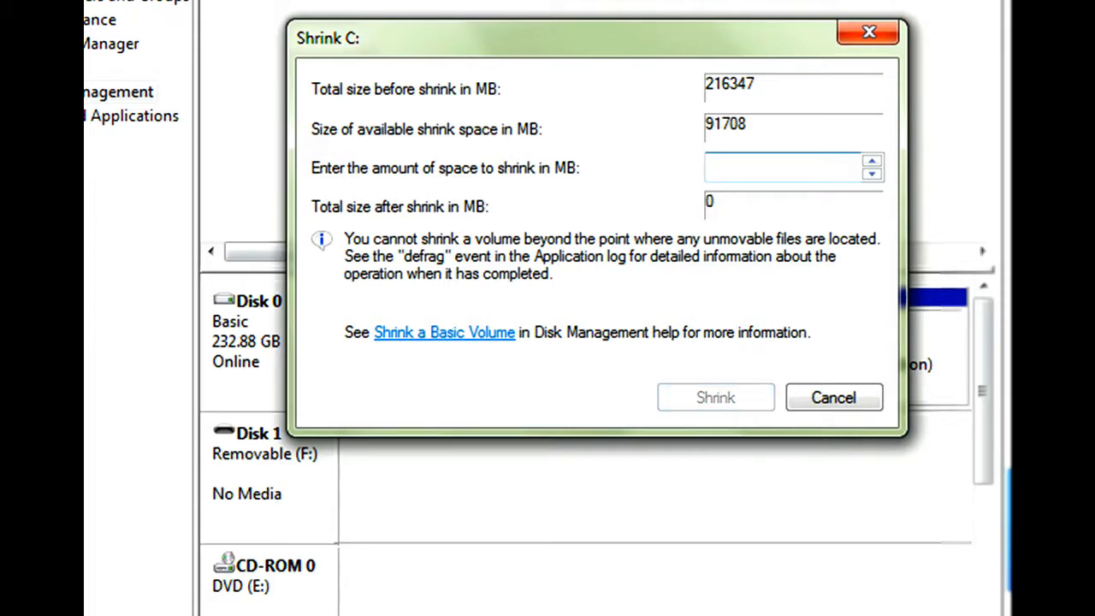
text(6024)
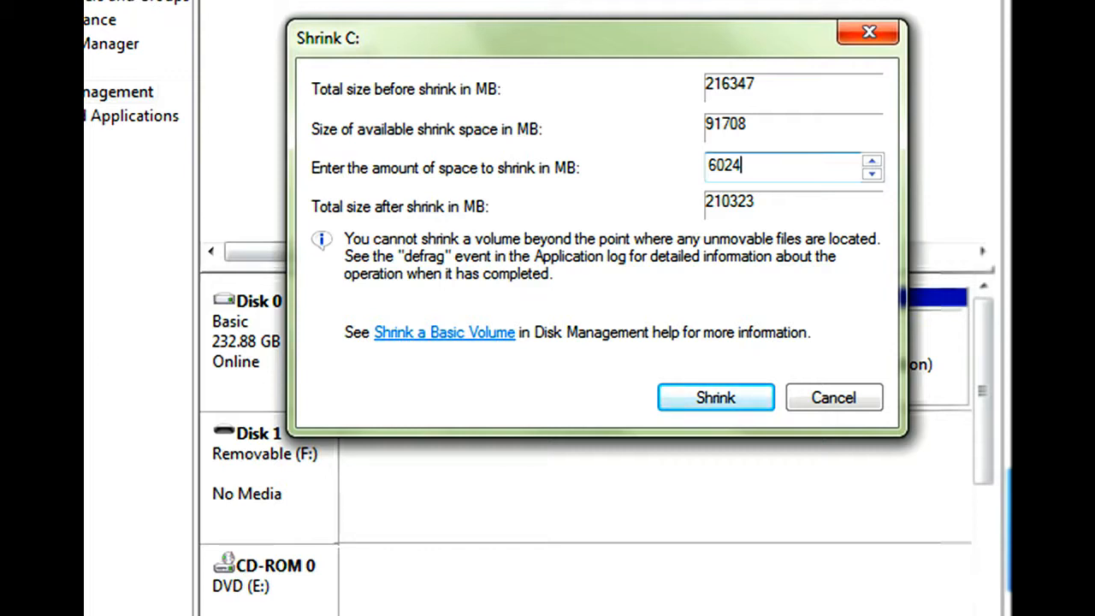
Step: Set the amount of space to shrink from C: to 1024 MB and move the dialog clear of the partition layout
key(BackSpace)
key(BackSpace)
key(BackSpace)
key(BackSpace)
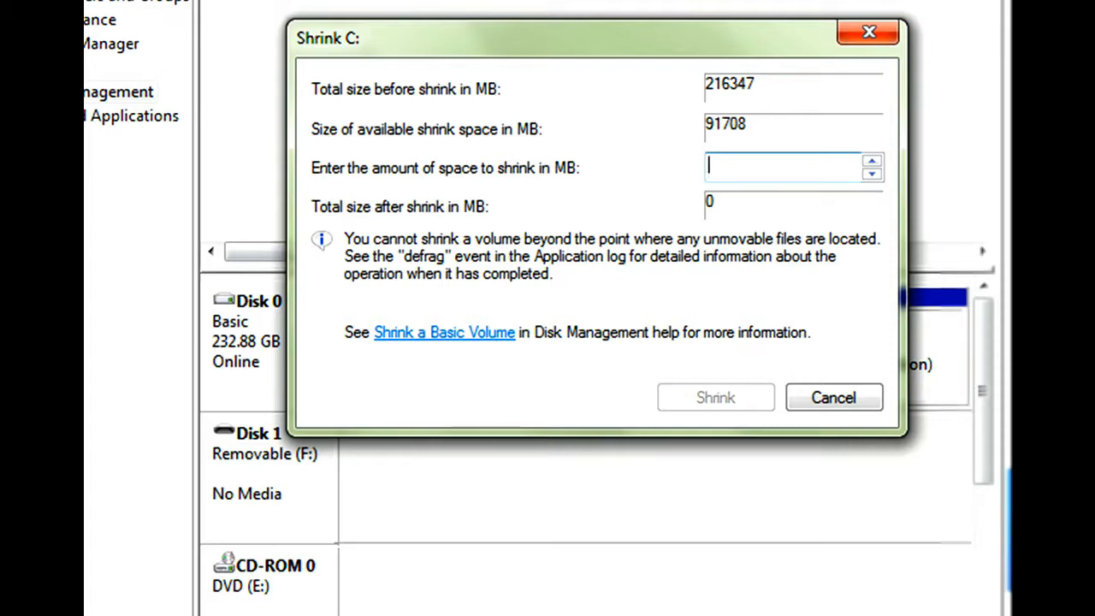
text(1024)
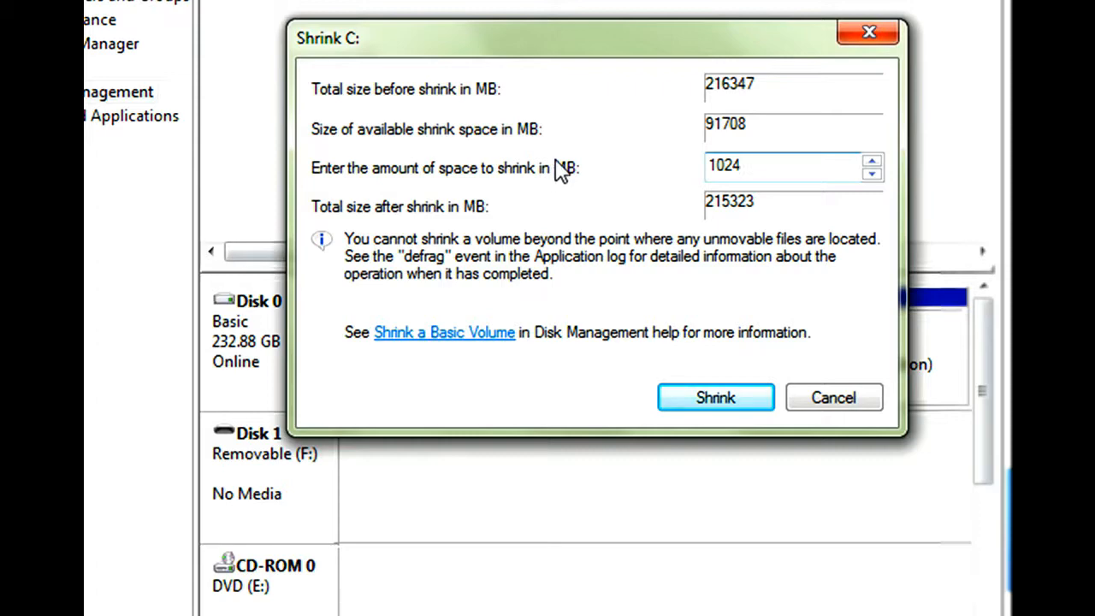
drag(587, 37, 569, 0)
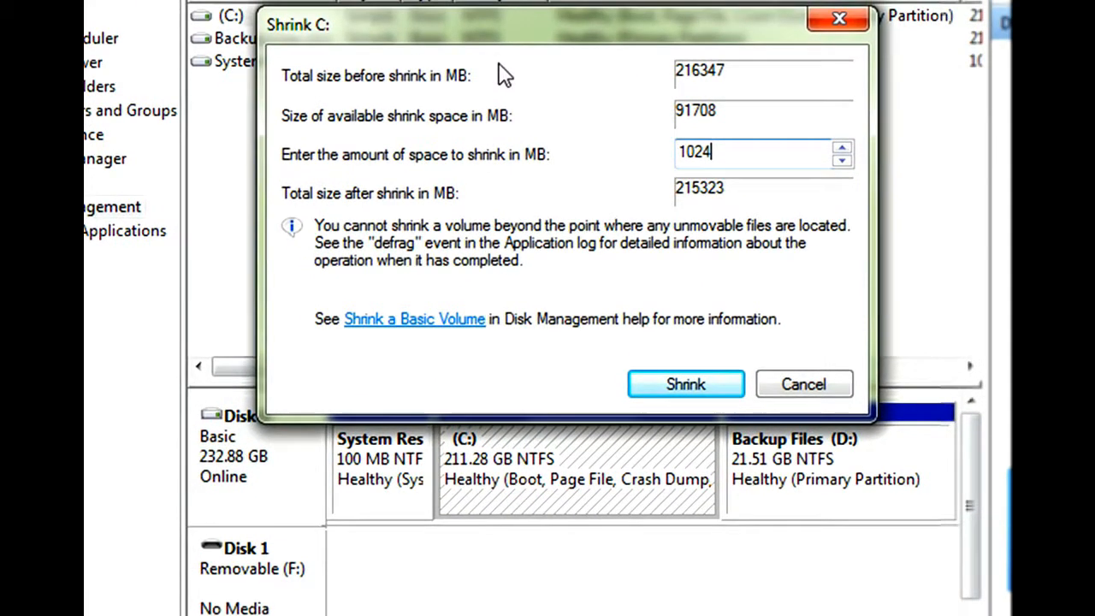
Step: Carry out the shrink of the C: volume by 1024 MB
click(659, 399)
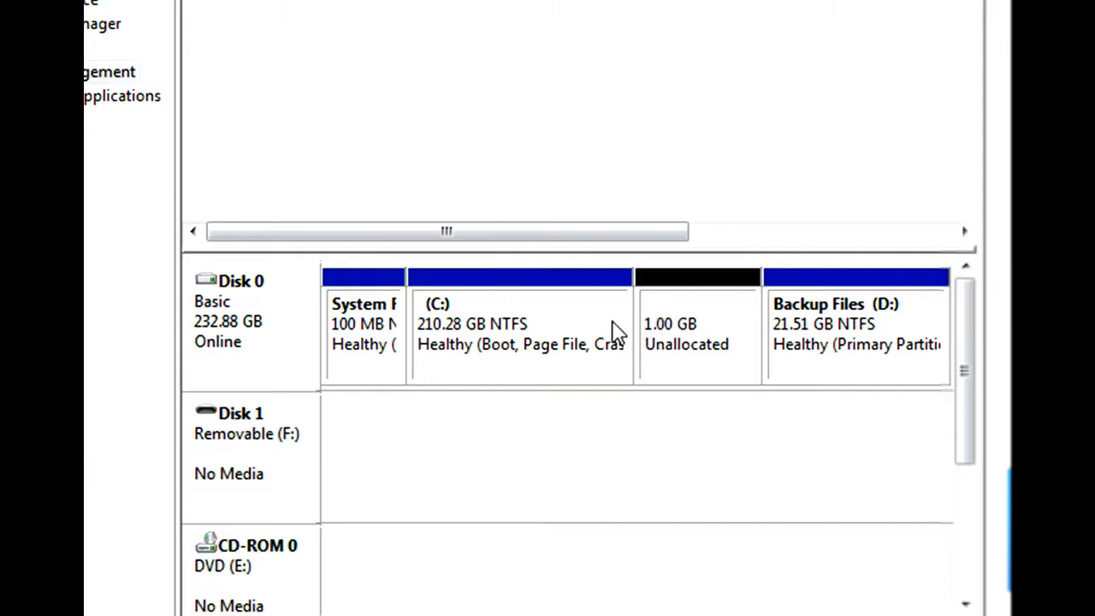
Step: Start a new simple volume in the unallocated space on Disk 0, using the full 1024 MB as its size
click(700, 342)
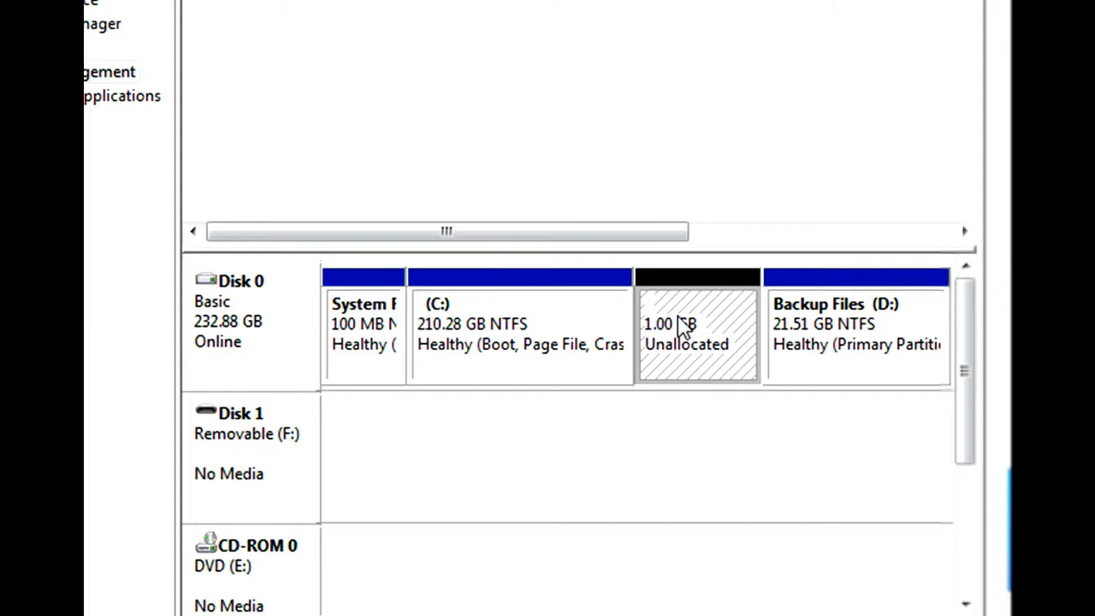
right_click(682, 326)
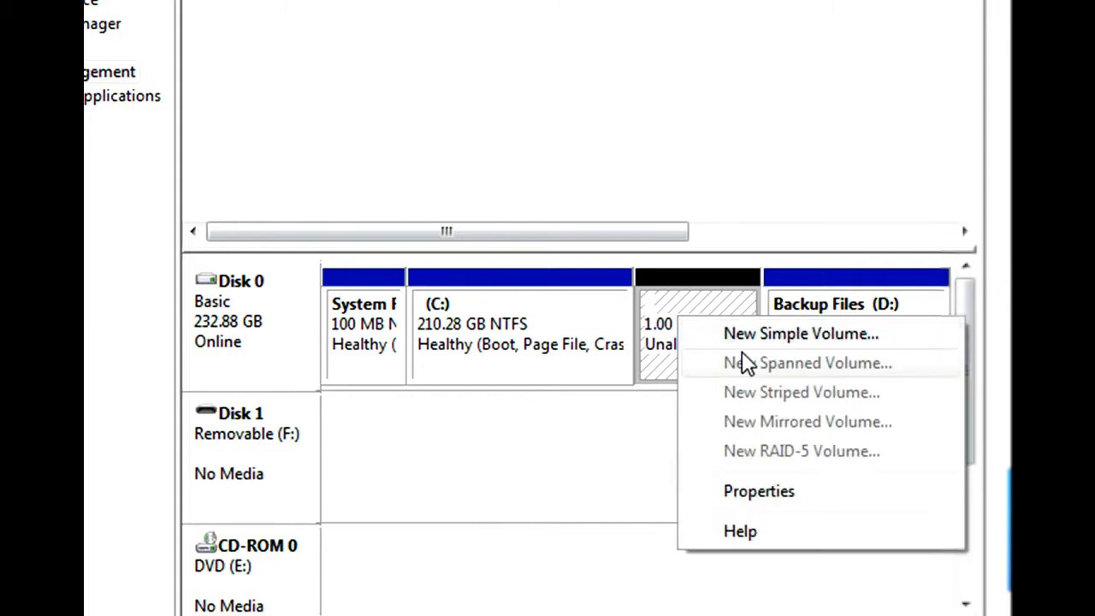
click(744, 343)
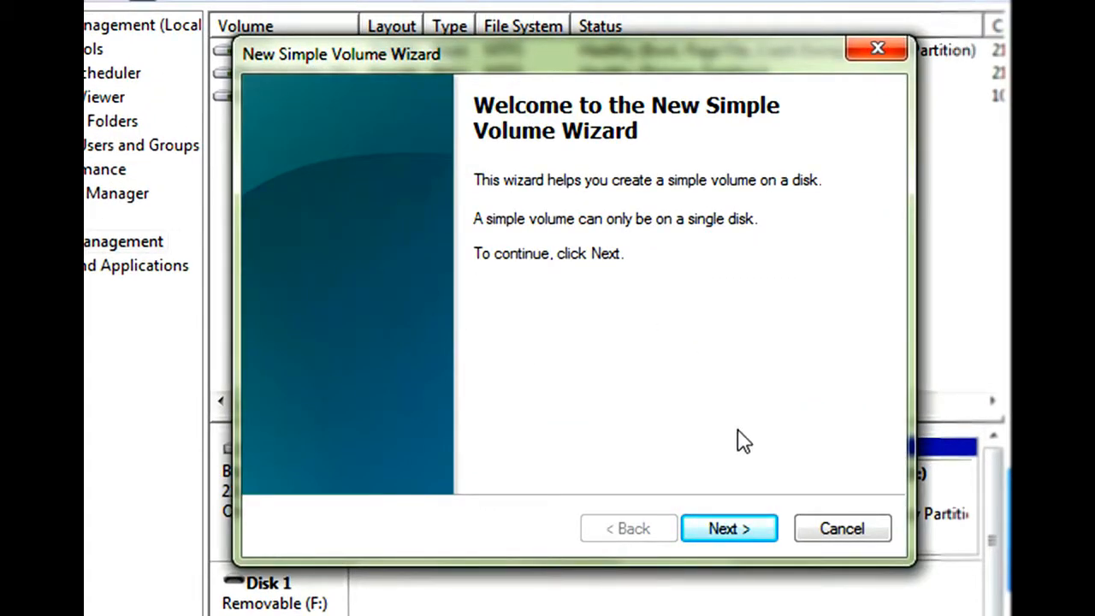
click(731, 529)
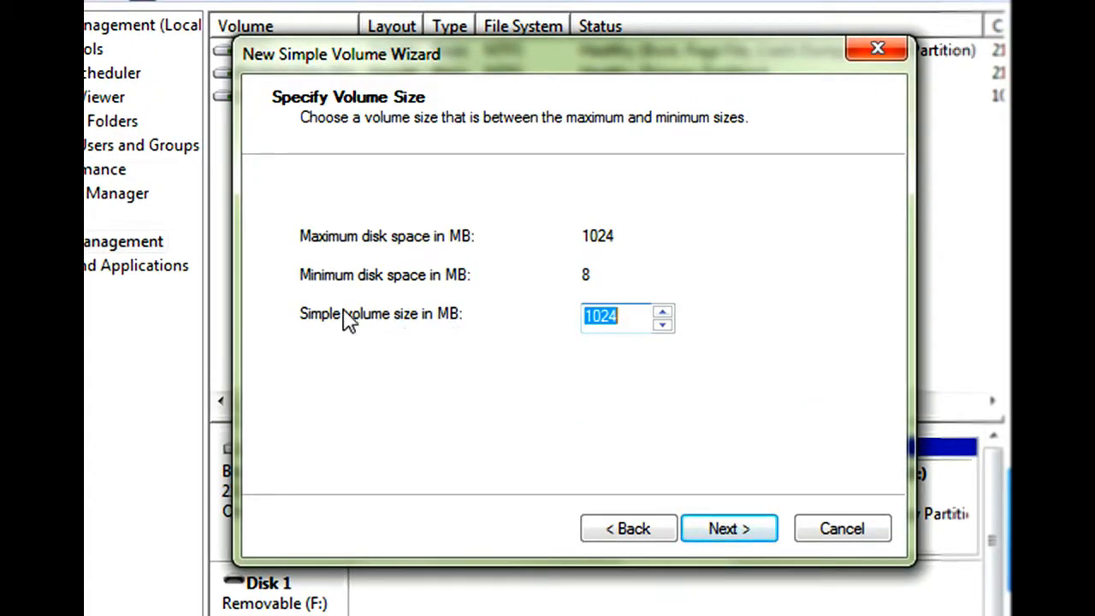
click(741, 535)
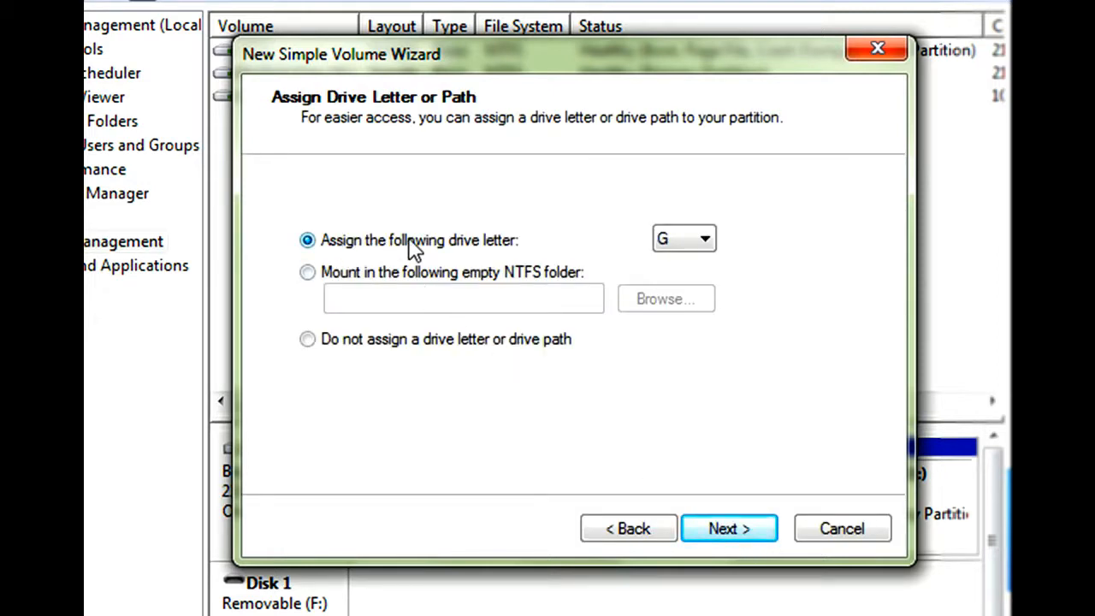
Step: Move the wizard clear of the volume list and assign drive letter B to the new volume
drag(472, 53, 529, 0)
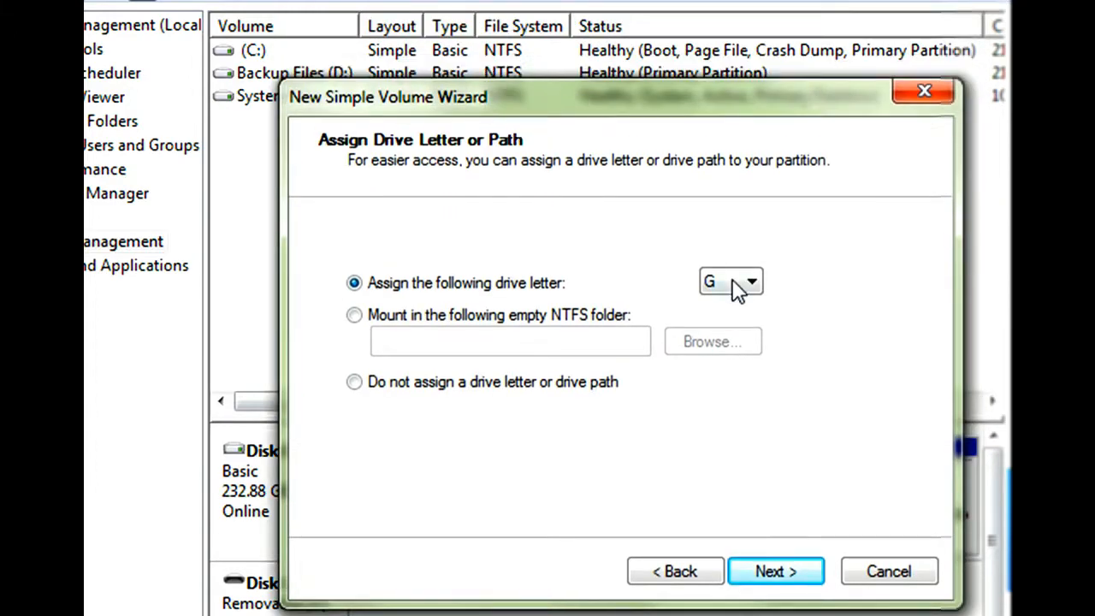
click(738, 284)
click(724, 305)
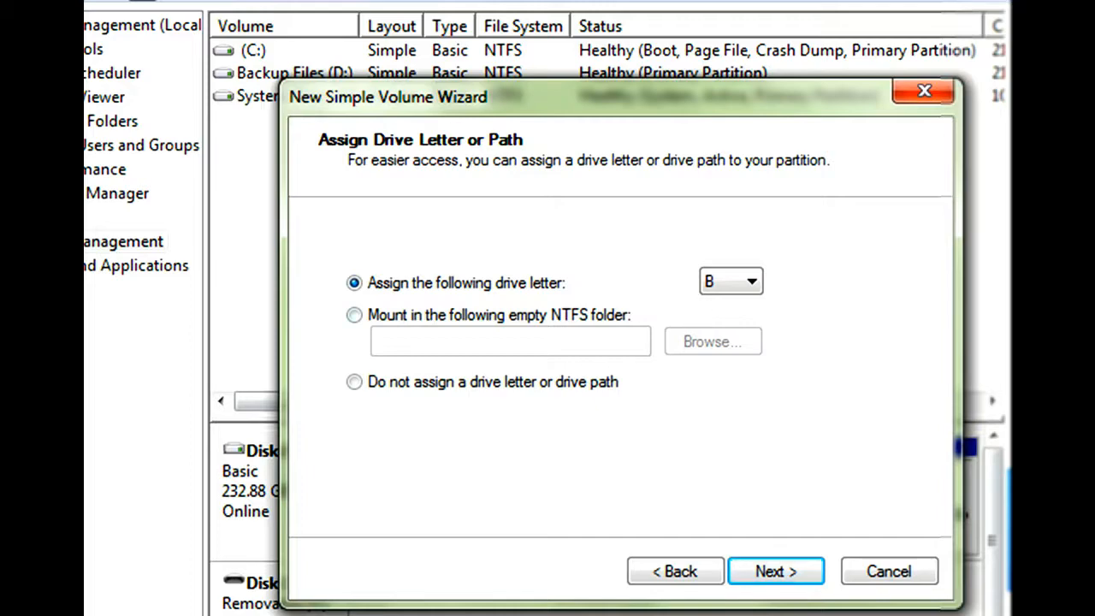
click(800, 587)
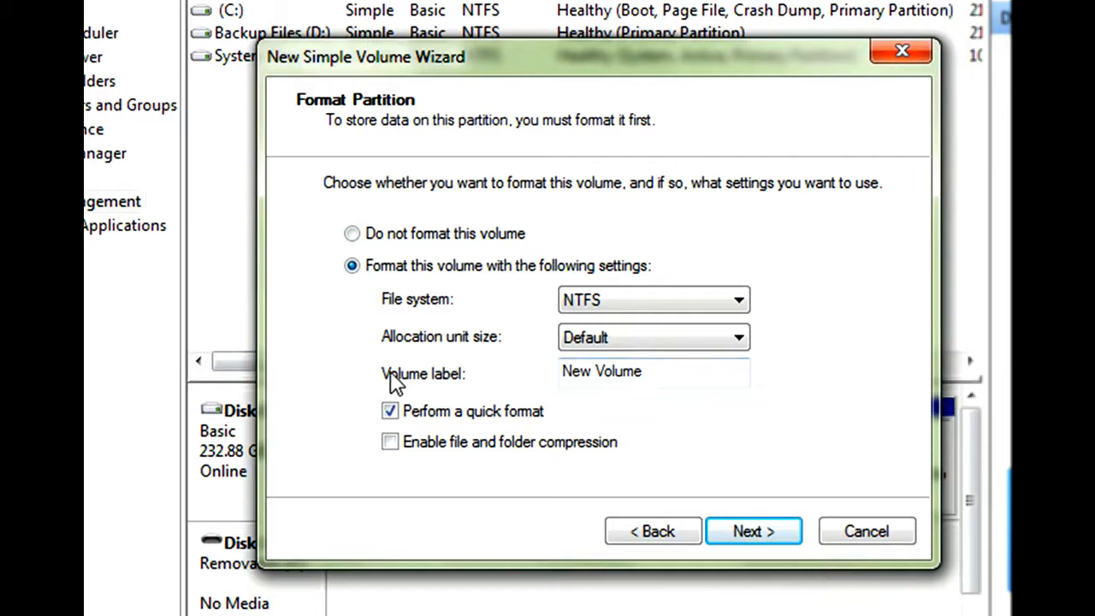
Step: Set the new volume's label to "crap"
drag(678, 378, 463, 379)
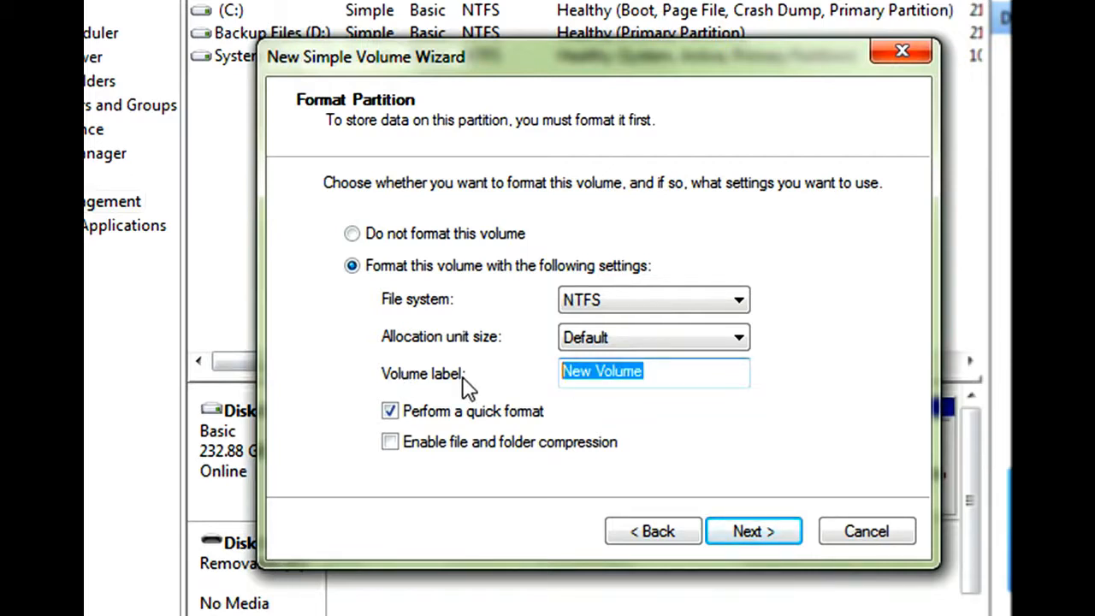
text(Backup)
key(shift+Home)
text(crap)
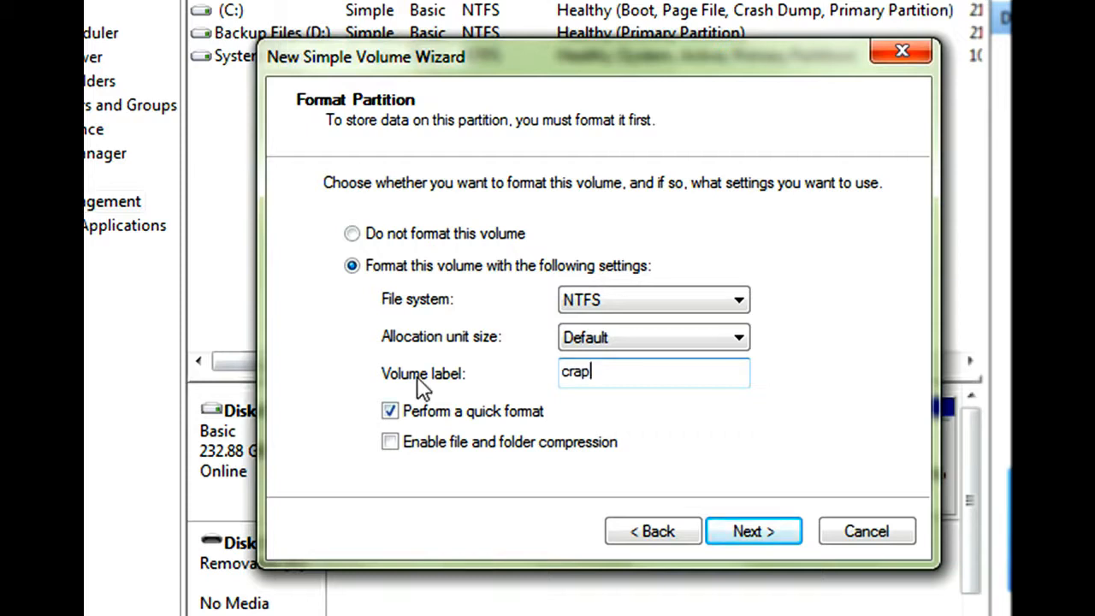
Step: Create the volume as NTFS with the Default allocation unit size and a quick format, and dismiss the AutoPlay window
click(386, 413)
click(388, 412)
click(613, 299)
click(610, 301)
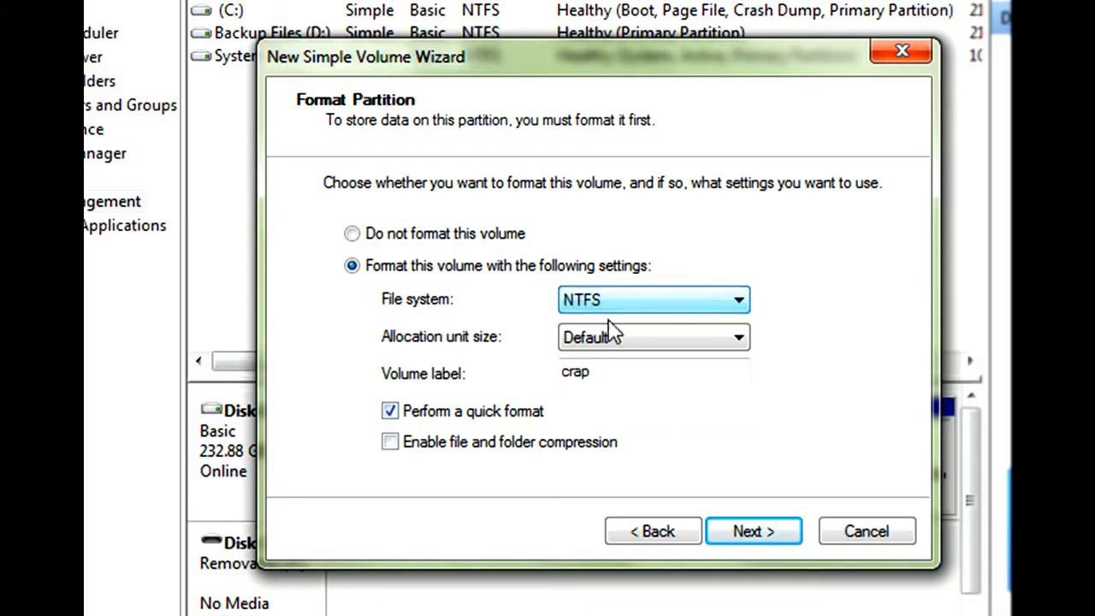
click(601, 340)
click(601, 359)
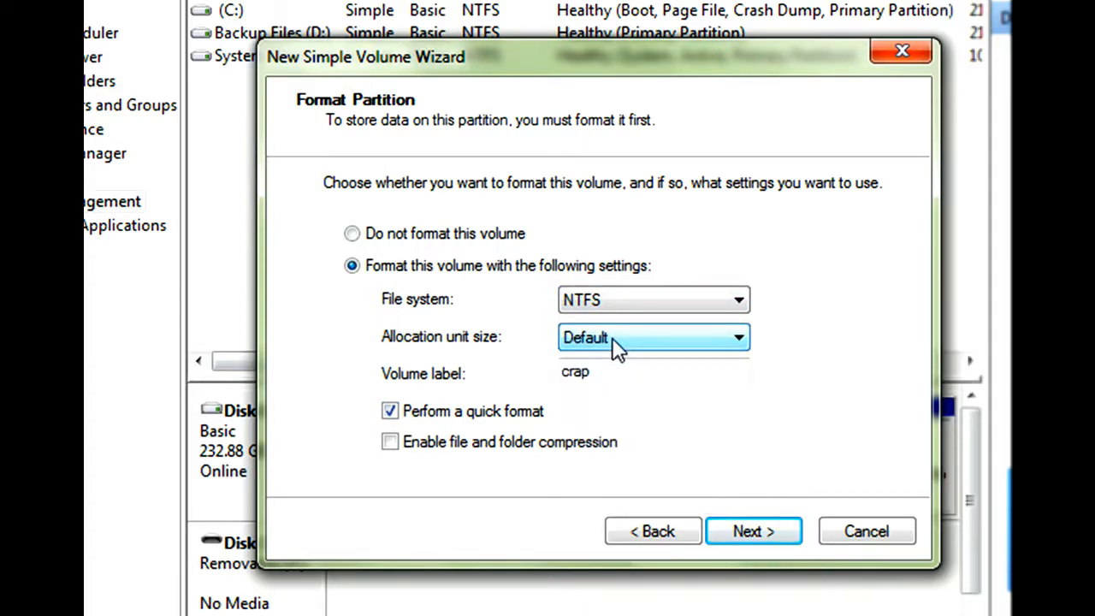
click(748, 545)
click(744, 538)
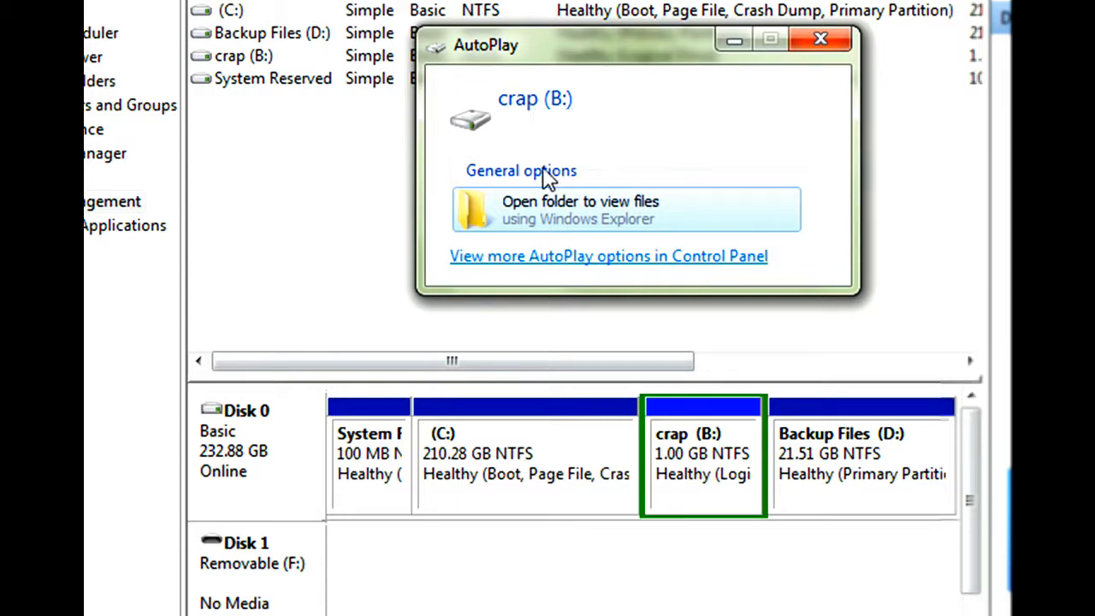
click(815, 40)
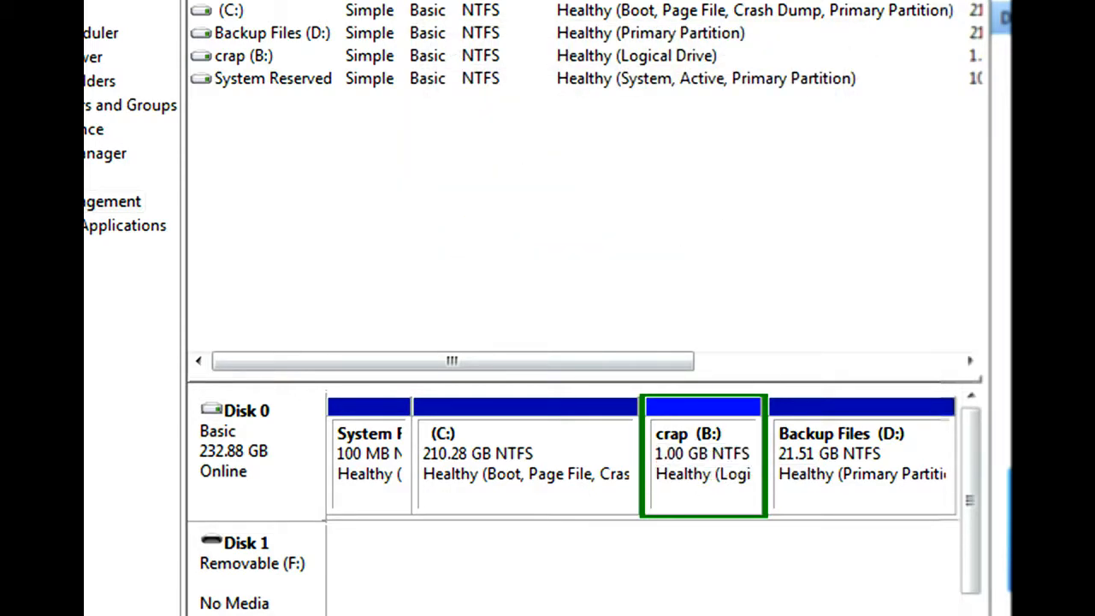
Step: Check the hard disk drives listed in the Computer window and close it
click(113, 599)
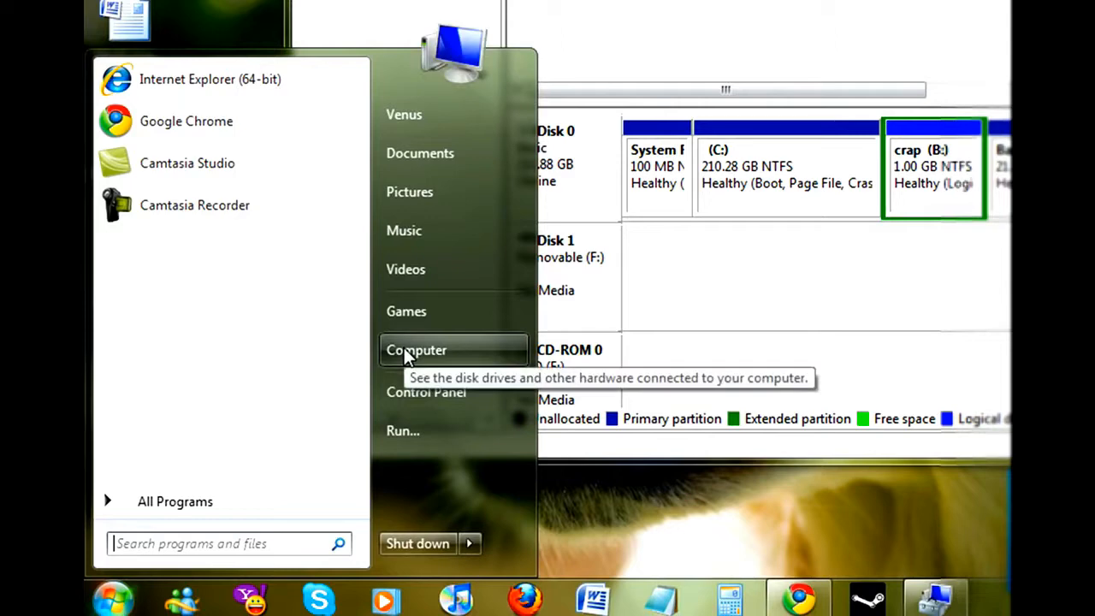
click(415, 350)
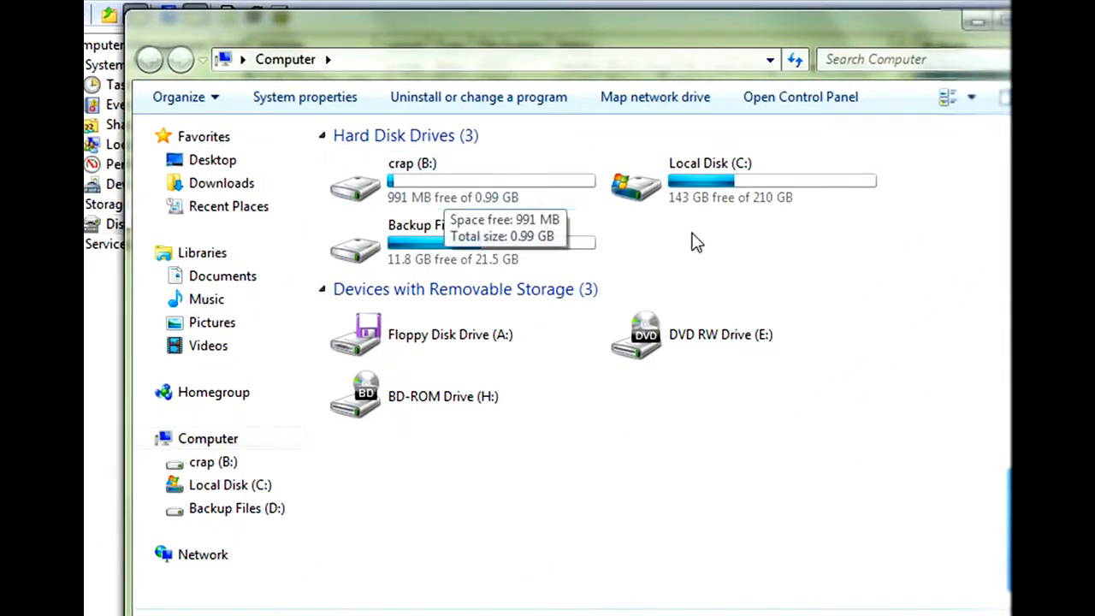
click(1043, 19)
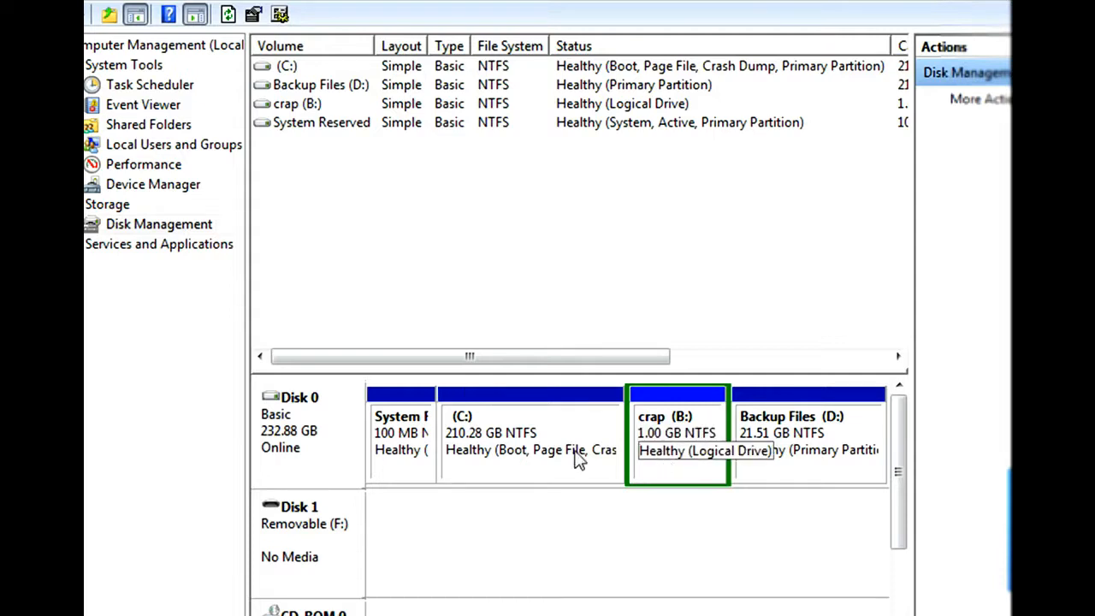